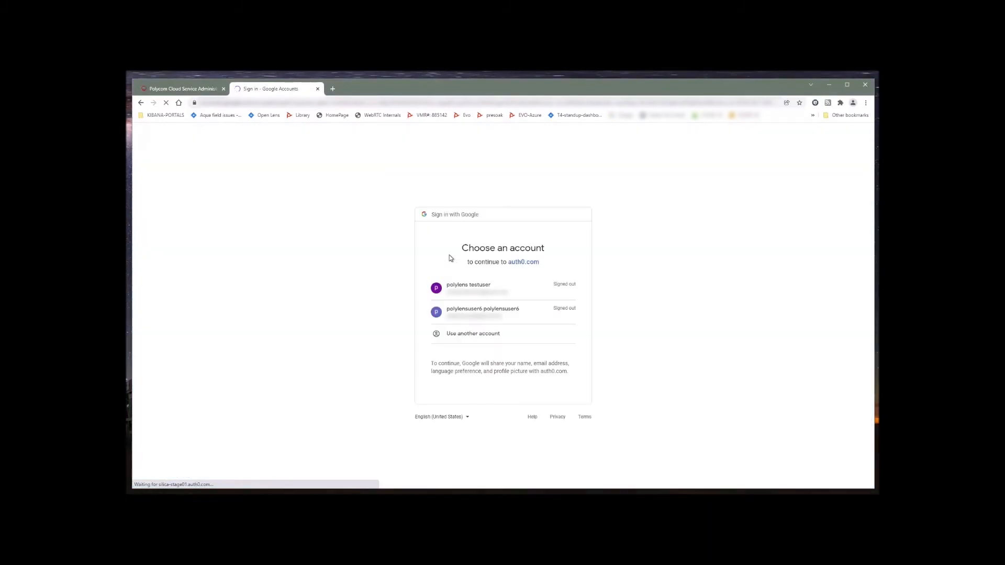
Sign in to Google with another account by pasting its e-mail and entering the password
{"action": "left_click", "coordinate": [496, 334]}
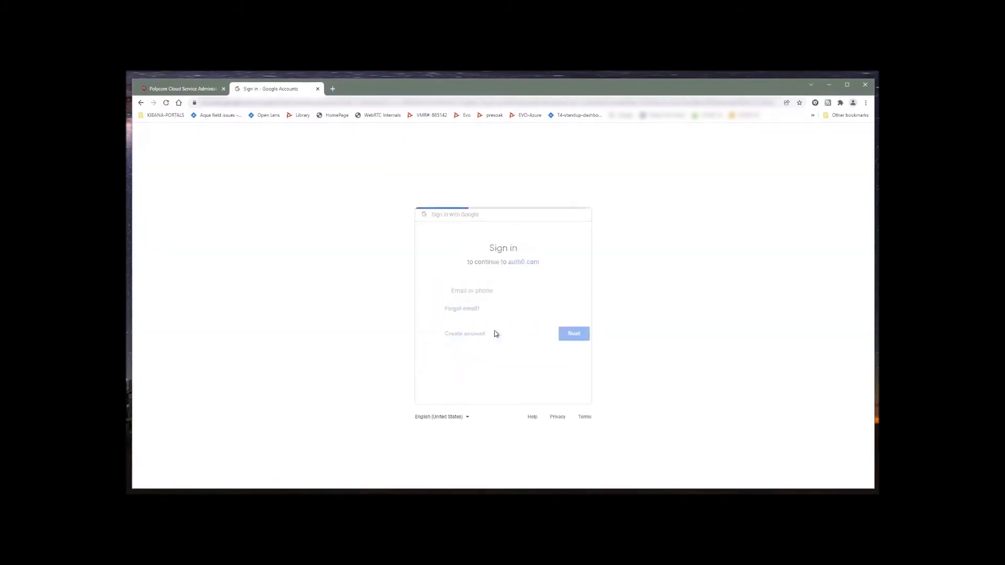
{"action": "right_click", "coordinate": [471, 296]}
{"action": "left_click", "coordinate": [509, 356]}
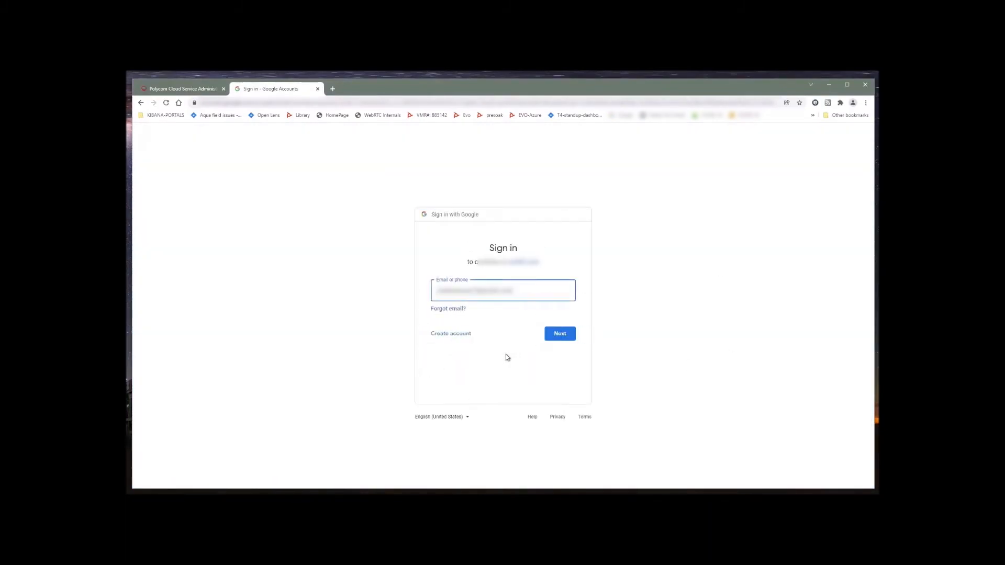
{"action": "left_click", "coordinate": [559, 334]}
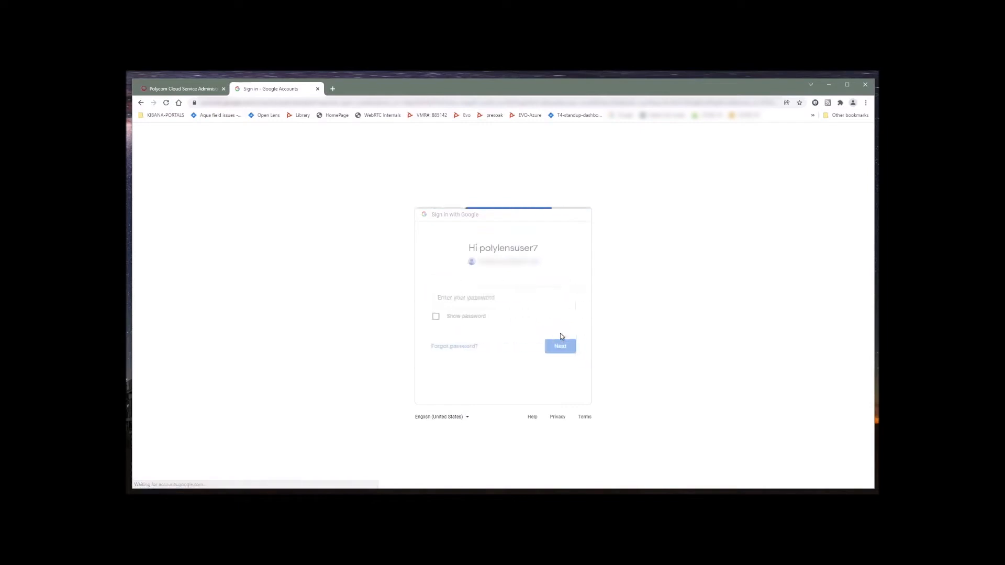
{"action": "type", "text": "*****"}
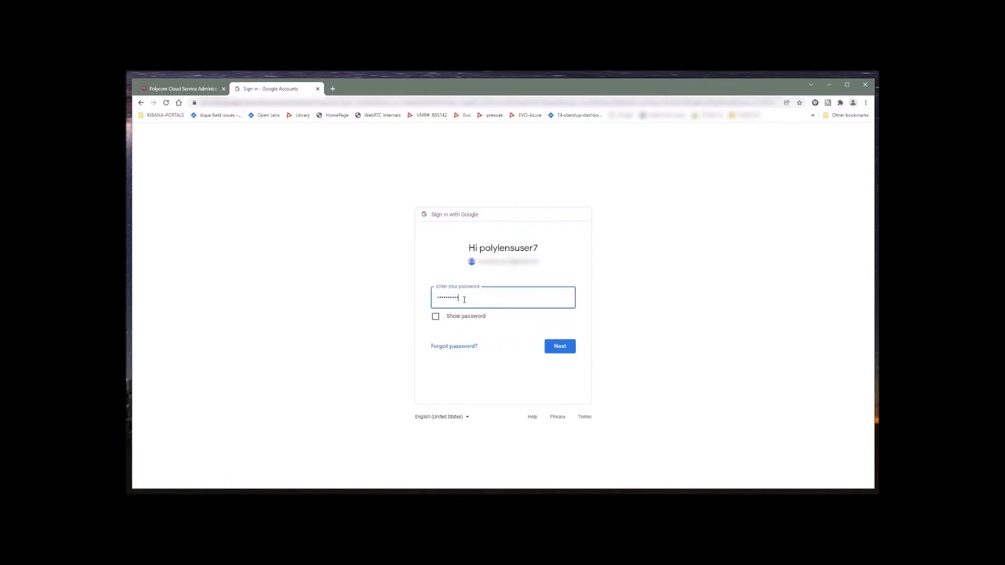
{"action": "left_click", "coordinate": [559, 346]}
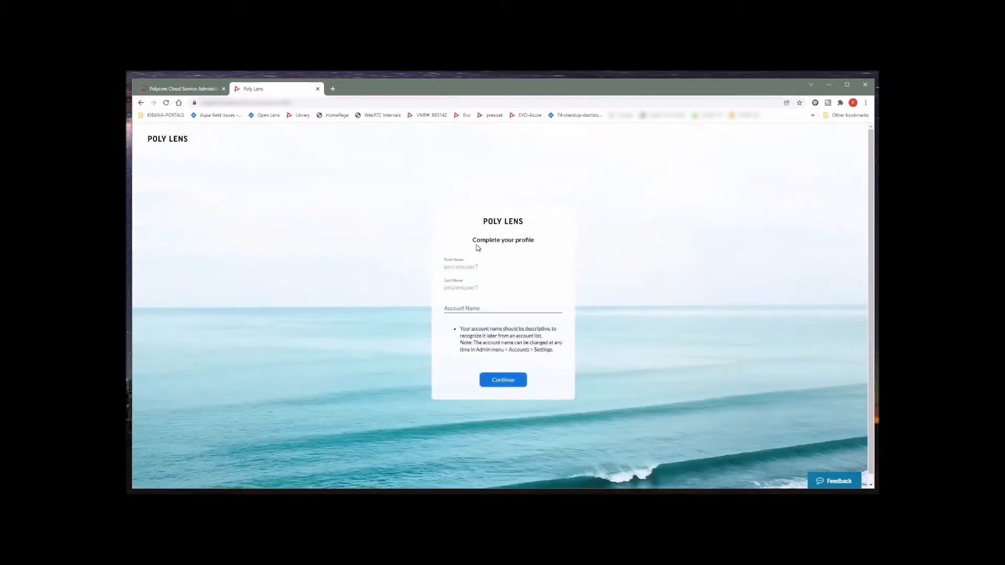
Enter an account name and save the profile to enter Poly Lens
{"action": "left_click", "coordinate": [454, 312]}
{"action": "type", "text": "er7"}
{"action": "left_click", "coordinate": [504, 380]}
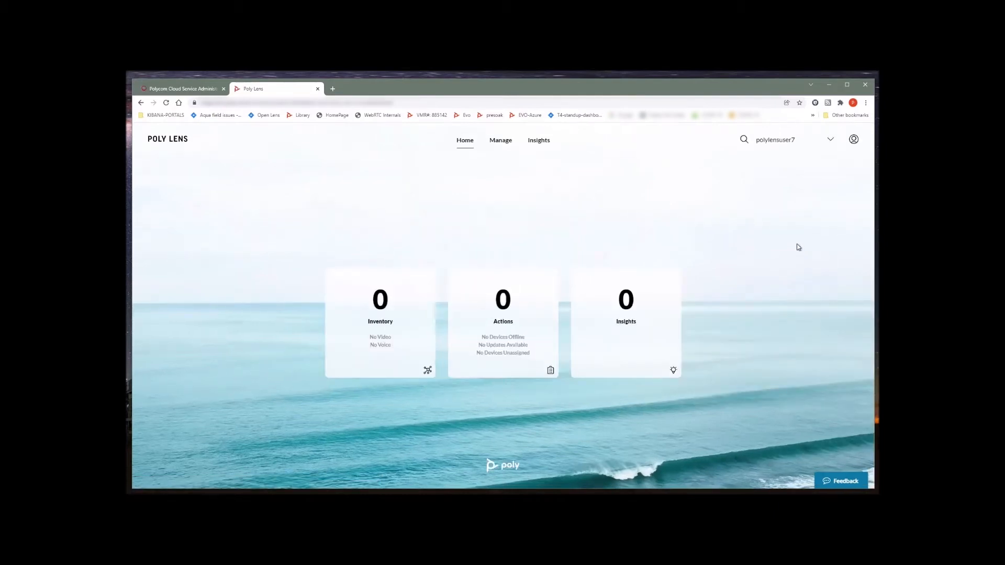
Go through Manage Accounts to the account's Device Provisioning settings
{"action": "left_click", "coordinate": [854, 139]}
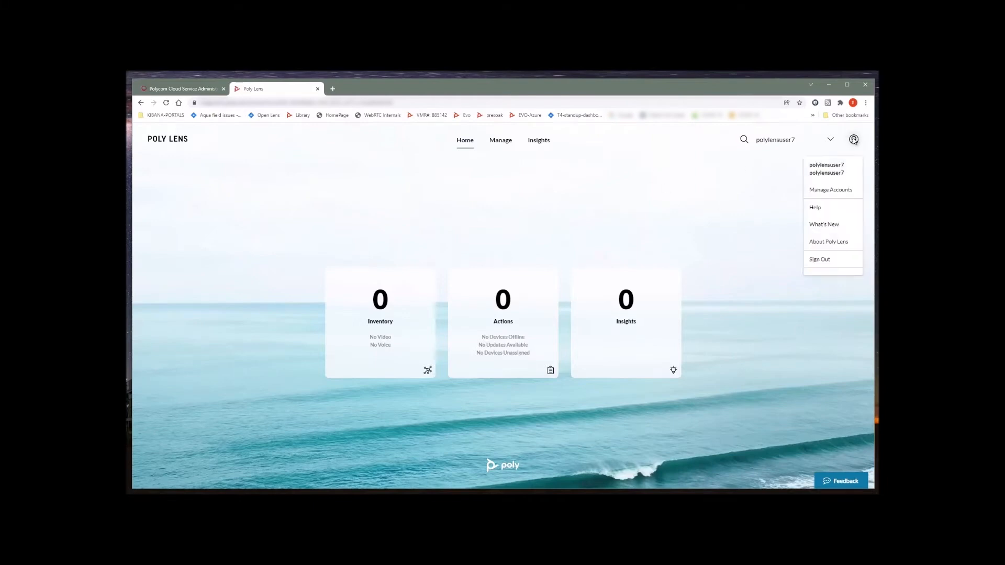
{"action": "left_click", "coordinate": [845, 189]}
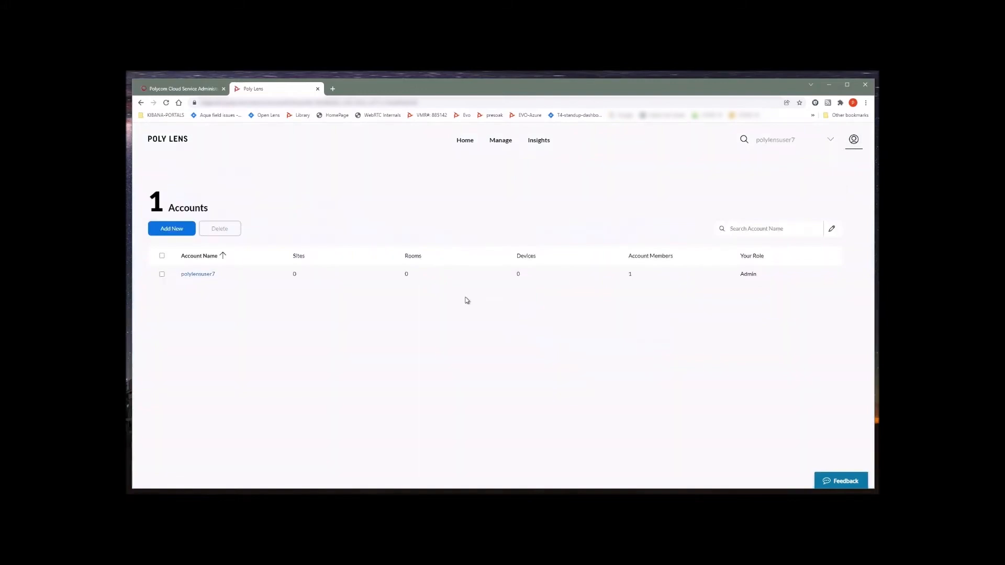
{"action": "left_click", "coordinate": [194, 276]}
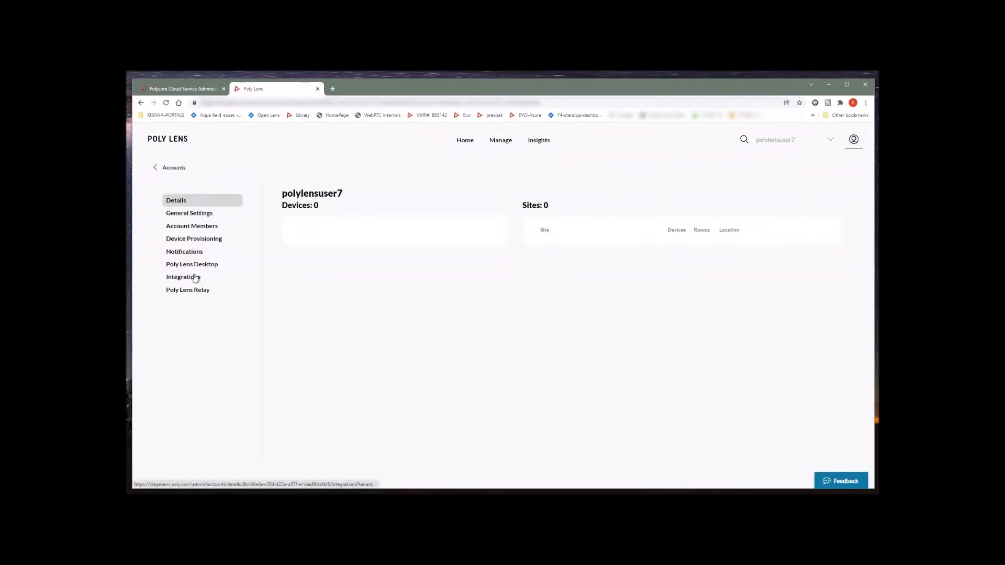
{"action": "left_click", "coordinate": [200, 242]}
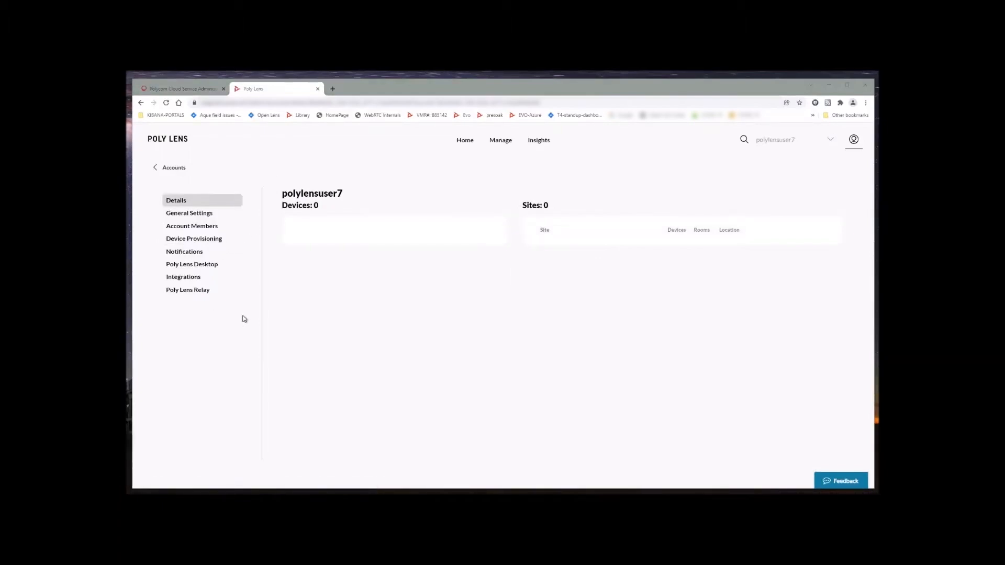
{"action": "left_click", "coordinate": [197, 240]}
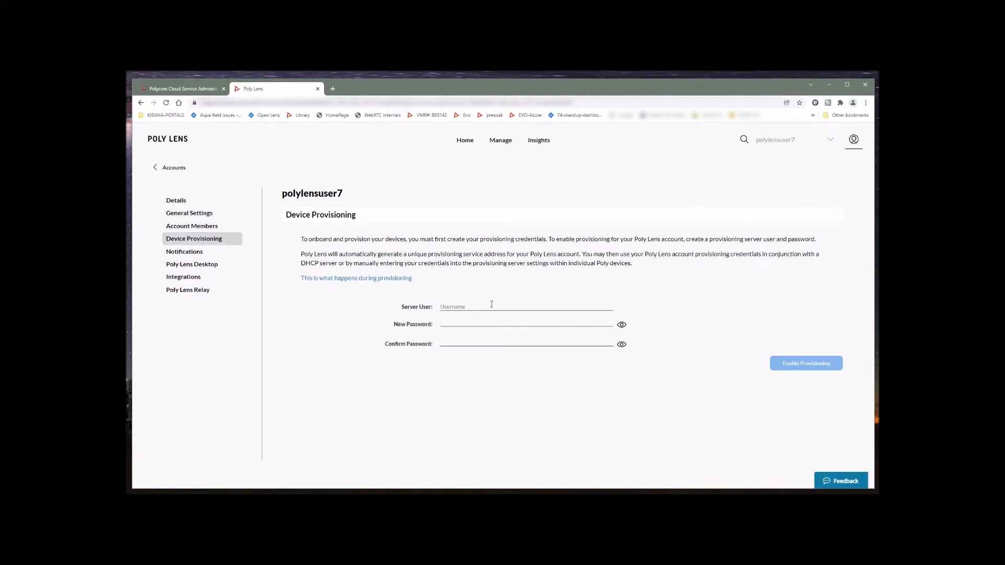
Enter the server user name and paste the password into New Password and Confirm Password
{"action": "type", "text": "polylensuser7"}
{"action": "left_click_drag", "start_coordinate": [475, 306], "coordinate": [443, 306]}
{"action": "right_click", "coordinate": [456, 309]}
{"action": "left_click", "coordinate": [492, 334]}
{"action": "left_click", "coordinate": [460, 320]}
{"action": "key", "text": "ctrl+v"}
{"action": "left_click", "coordinate": [461, 342]}
{"action": "key", "text": "ctrl+v"}
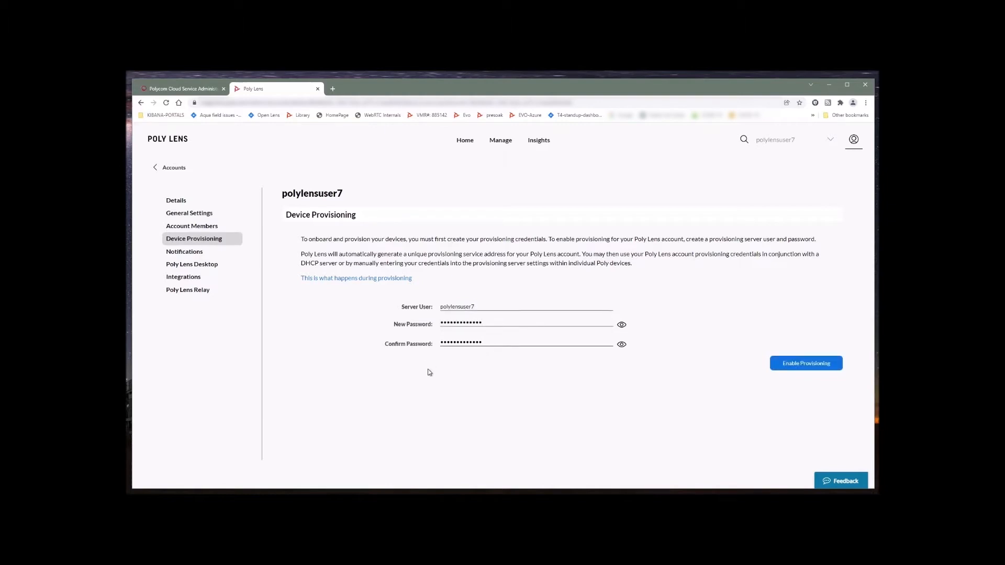
Enable provisioning, acknowledge the confirmation, and select the generated server address
{"action": "left_click", "coordinate": [808, 362]}
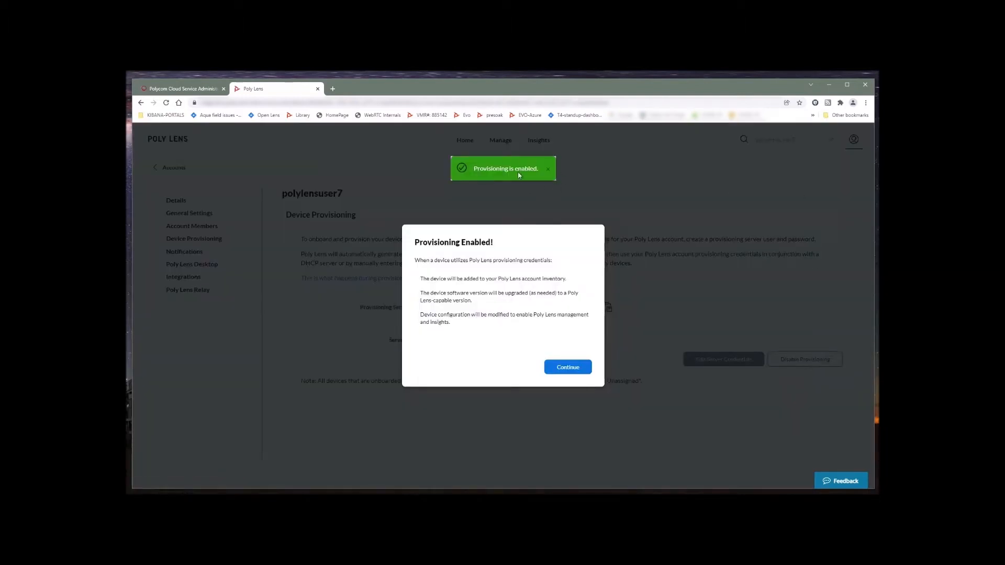
{"action": "left_click", "coordinate": [548, 169]}
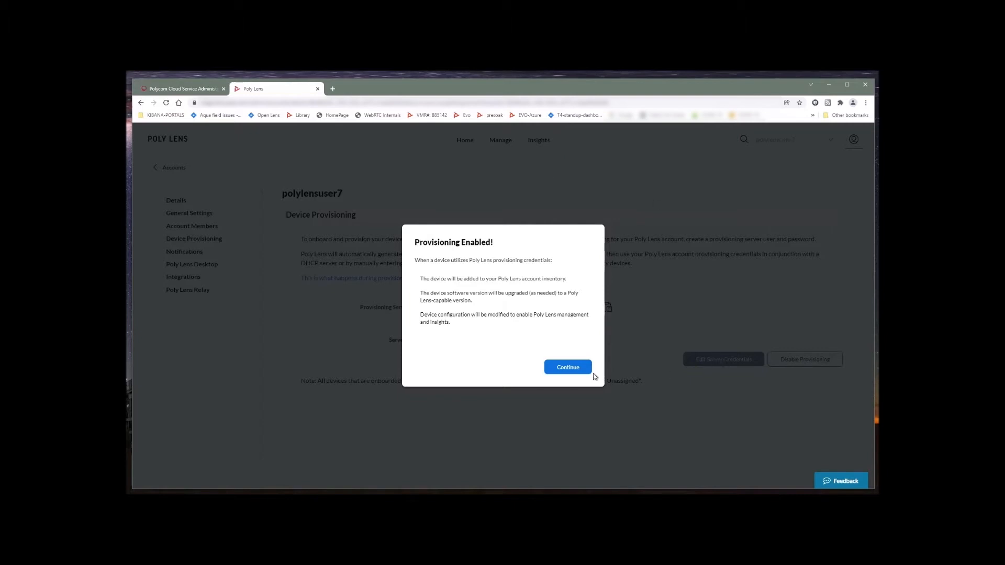
{"action": "left_click", "coordinate": [578, 368]}
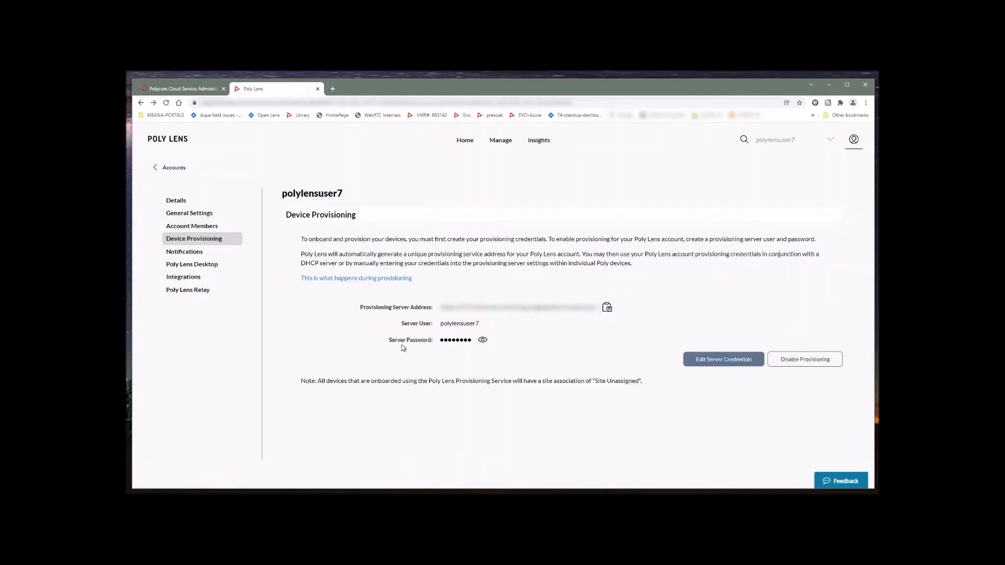
{"action": "left_click_drag", "start_coordinate": [360, 309], "coordinate": [428, 312]}
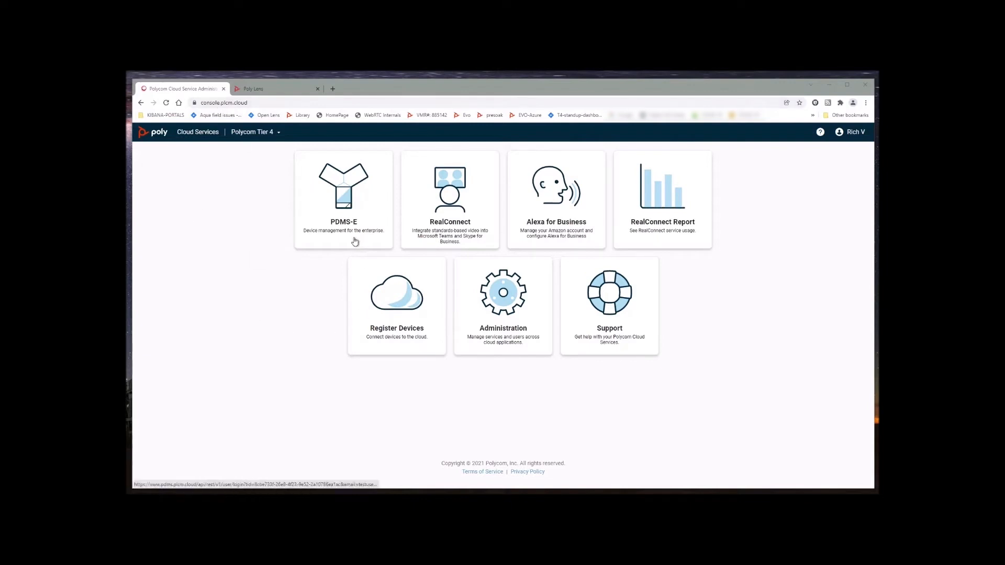
Open PDMS-E, export the device data for Poly Lens, and save the zip file
{"action": "left_click", "coordinate": [345, 192]}
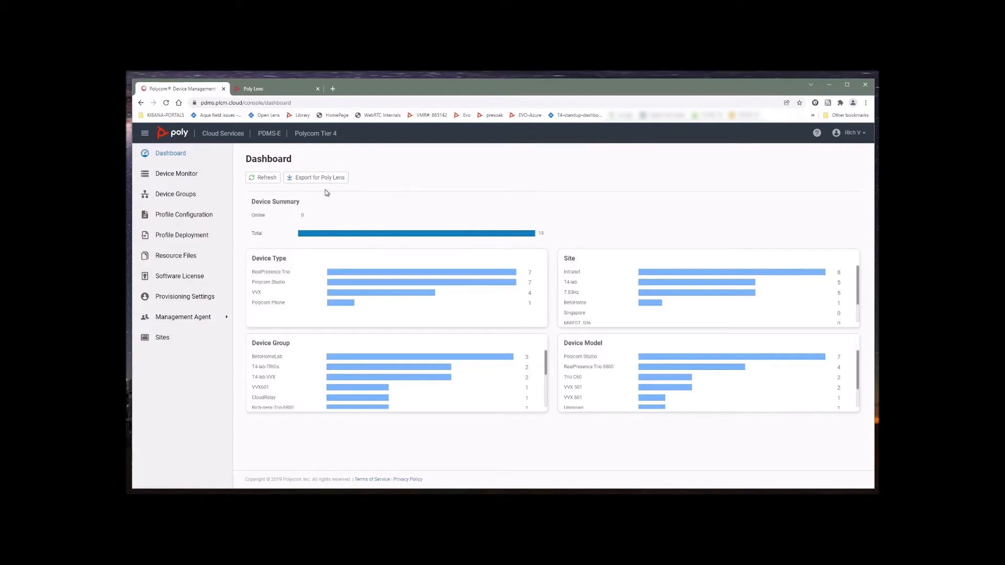
{"action": "left_click", "coordinate": [320, 177]}
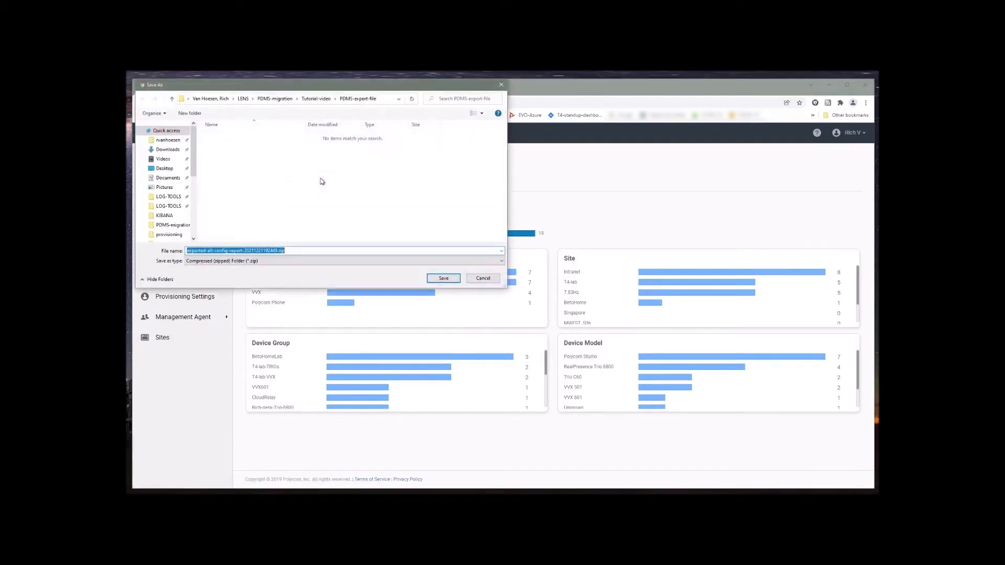
{"action": "left_click", "coordinate": [444, 280]}
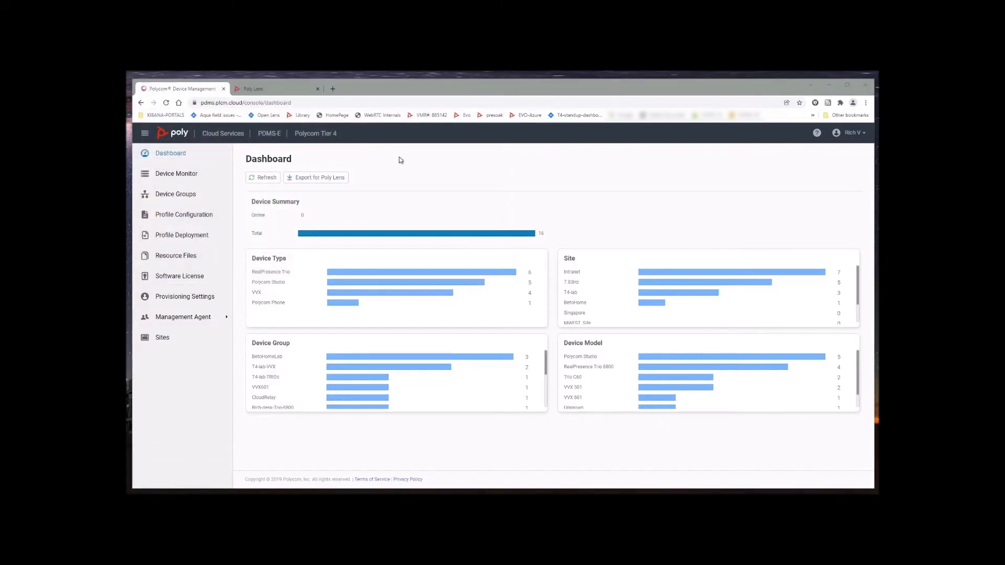
{"action": "left_click", "coordinate": [262, 88]}
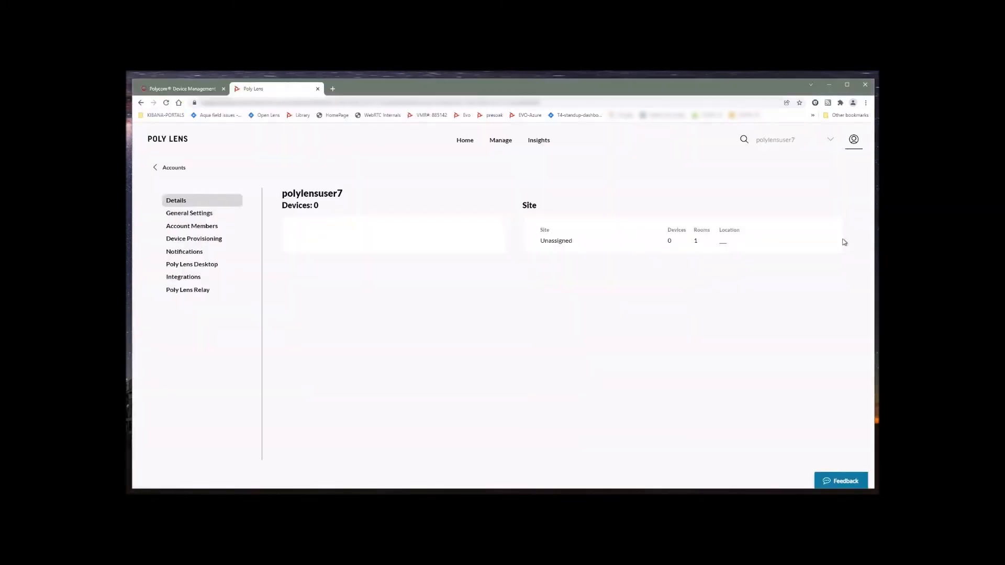
Import the exported config report zip through the Import & Migrate page
{"action": "left_click", "coordinate": [854, 140]}
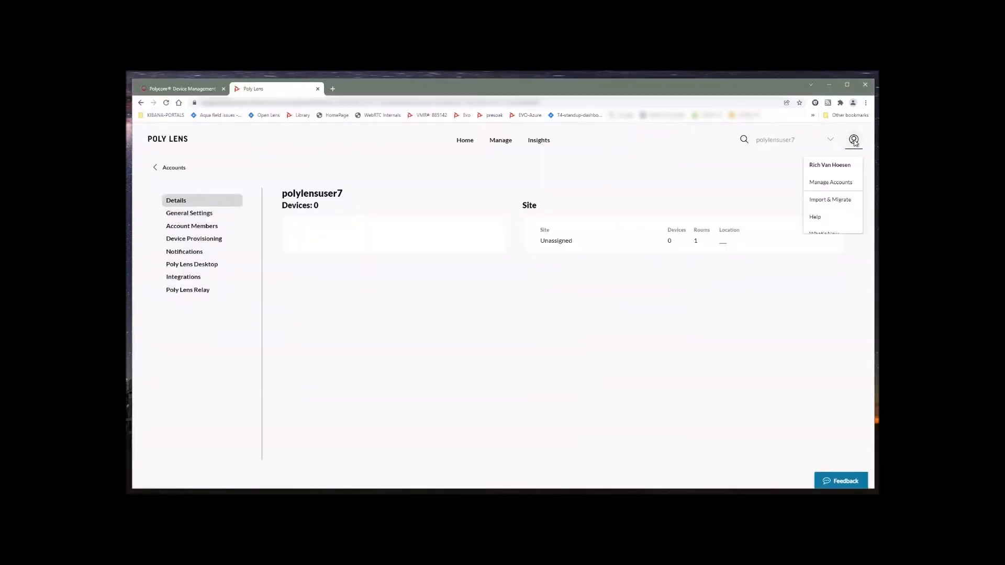
{"action": "left_click", "coordinate": [833, 201]}
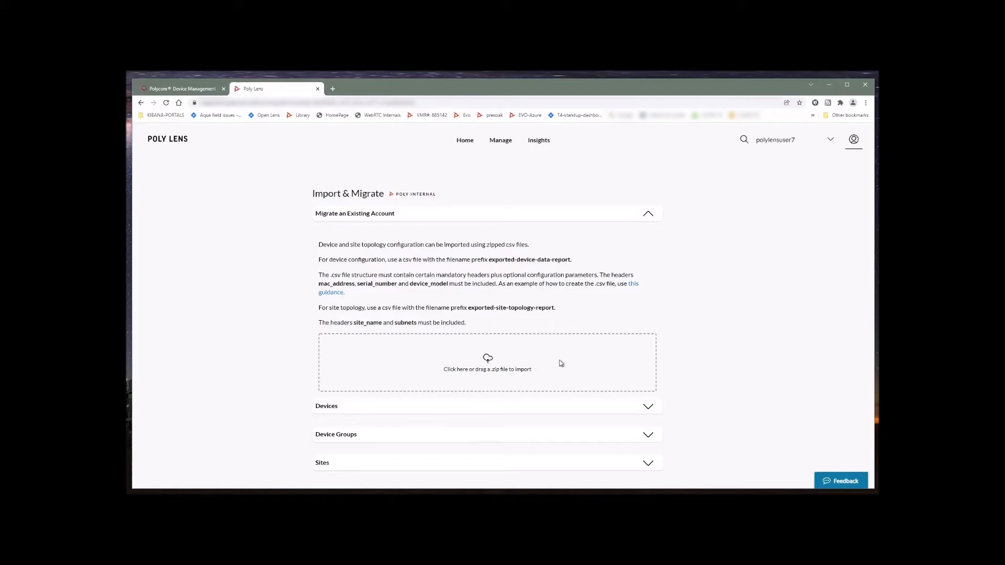
{"action": "left_click", "coordinate": [487, 360]}
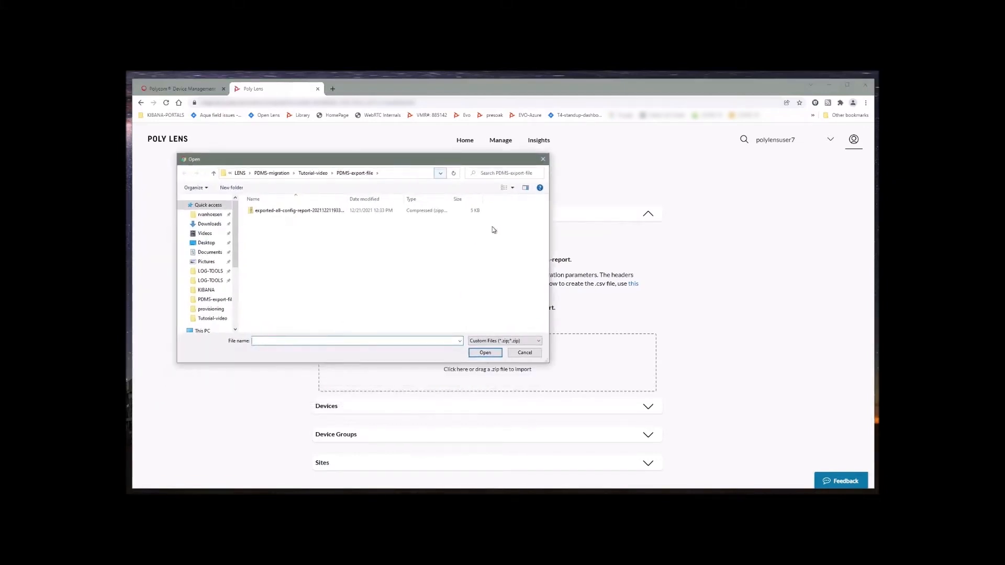
{"action": "left_click", "coordinate": [284, 211]}
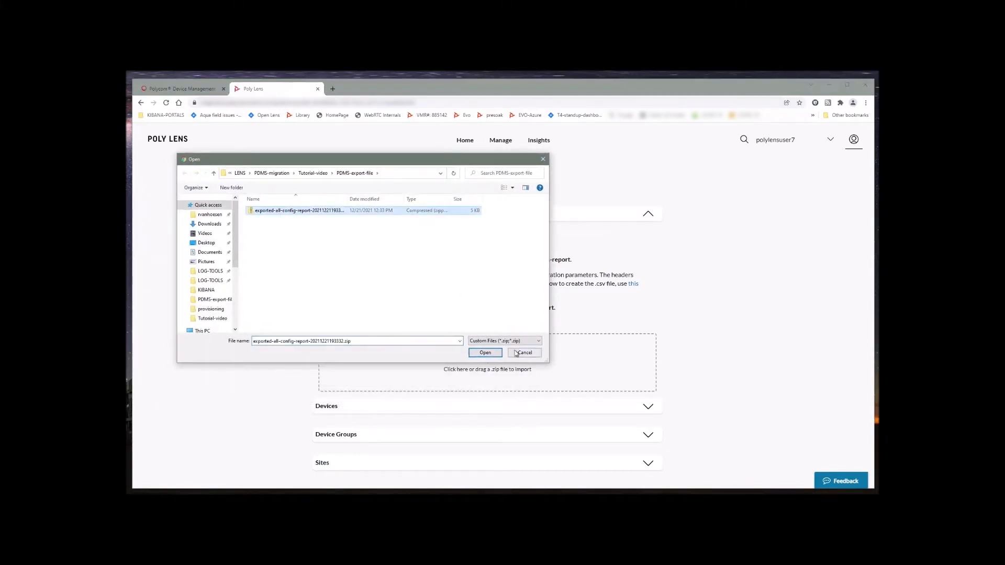
{"action": "left_click", "coordinate": [485, 352]}
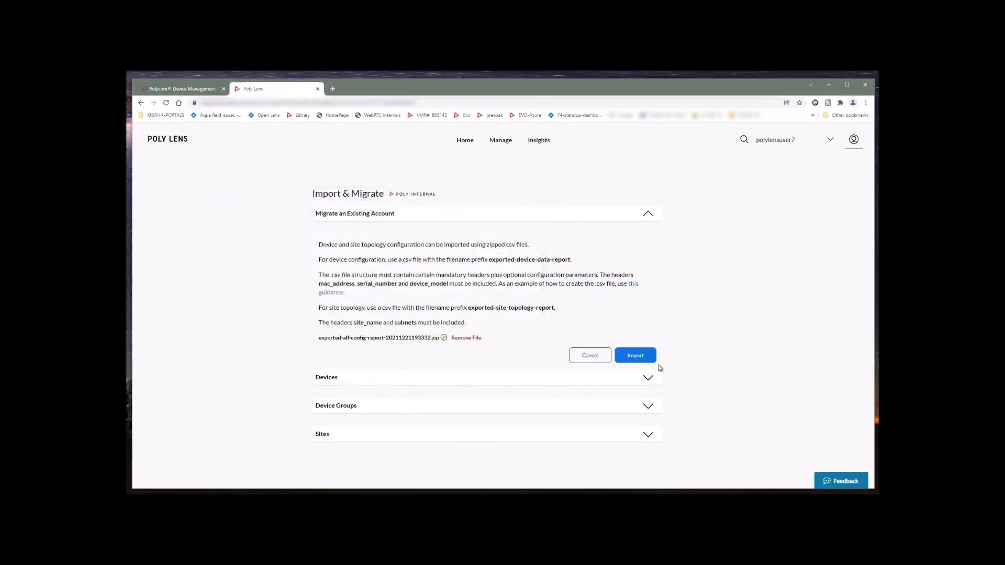
{"action": "left_click", "coordinate": [643, 358]}
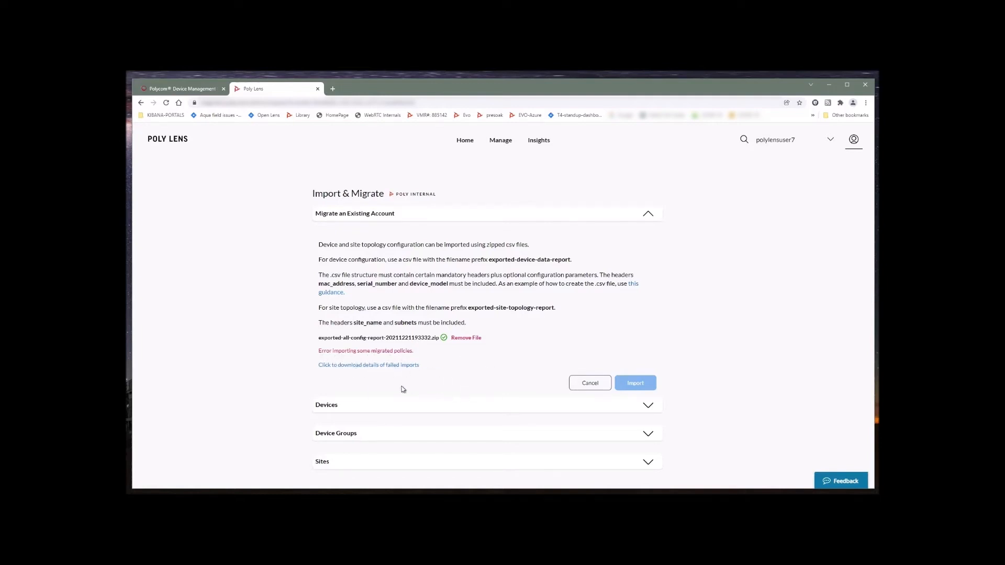
Save the failed-import details as Migration-Errors.txt and open the file
{"action": "left_click", "coordinate": [372, 365]}
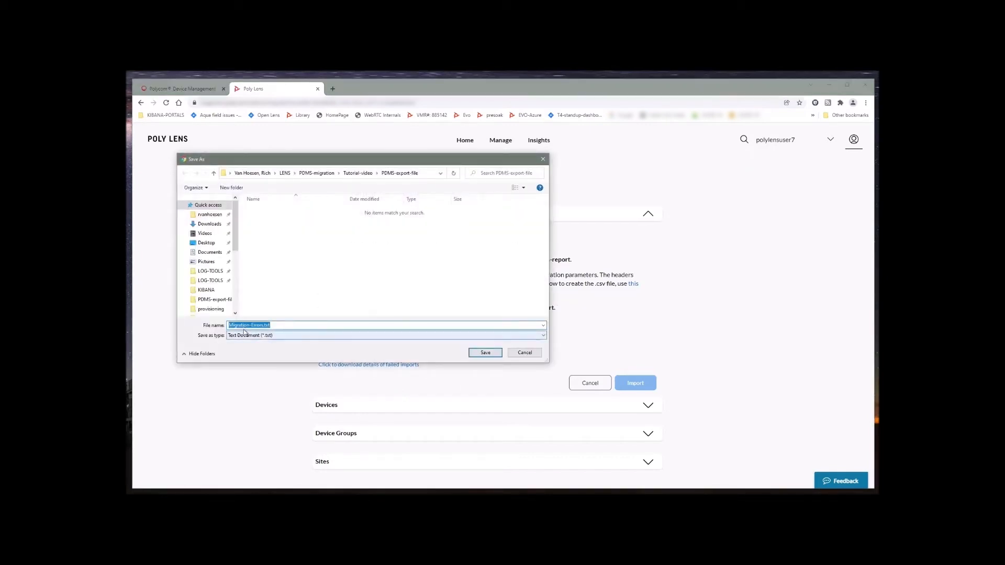
{"action": "left_click", "coordinate": [485, 354]}
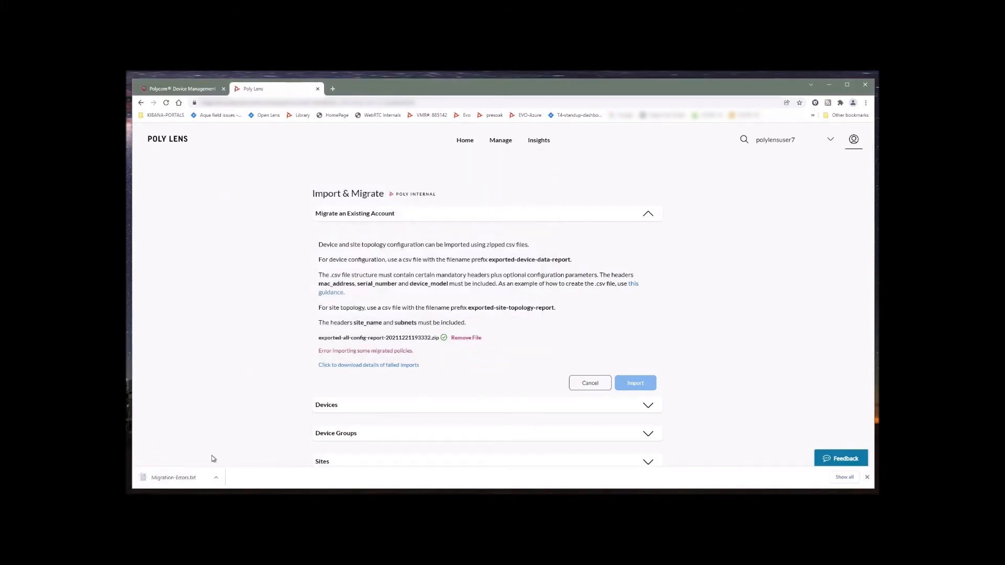
{"action": "left_click", "coordinate": [187, 478]}
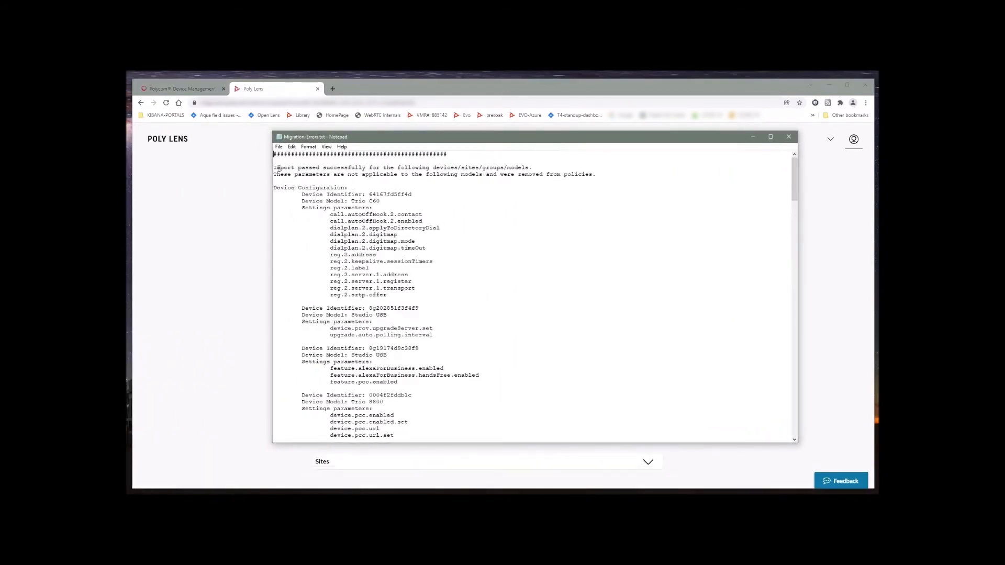
Review Migration-Errors.txt, highlight the import-passed line, and close Notepad
{"action": "left_click_drag", "start_coordinate": [274, 168], "coordinate": [532, 168]}
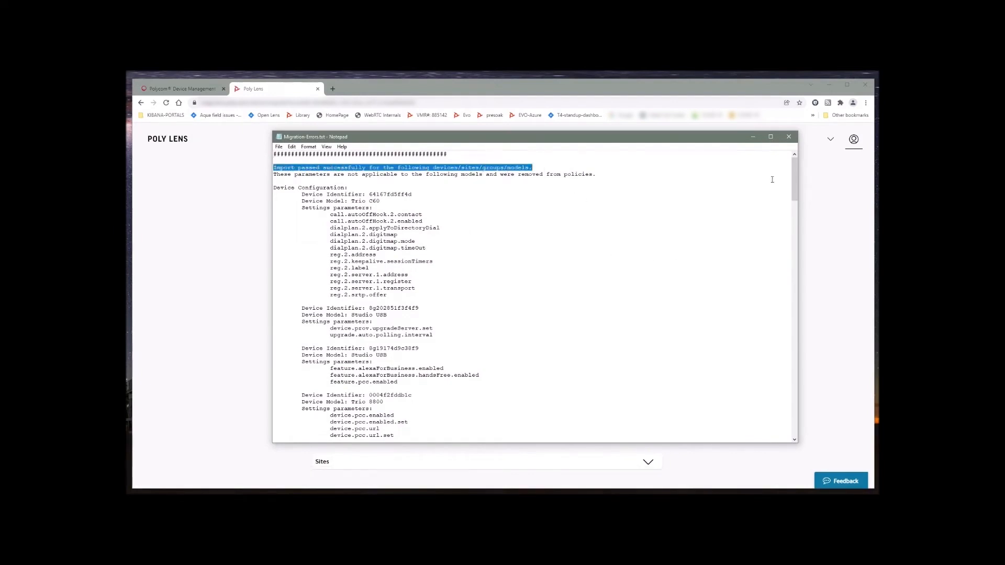
{"action": "left_click", "coordinate": [789, 136]}
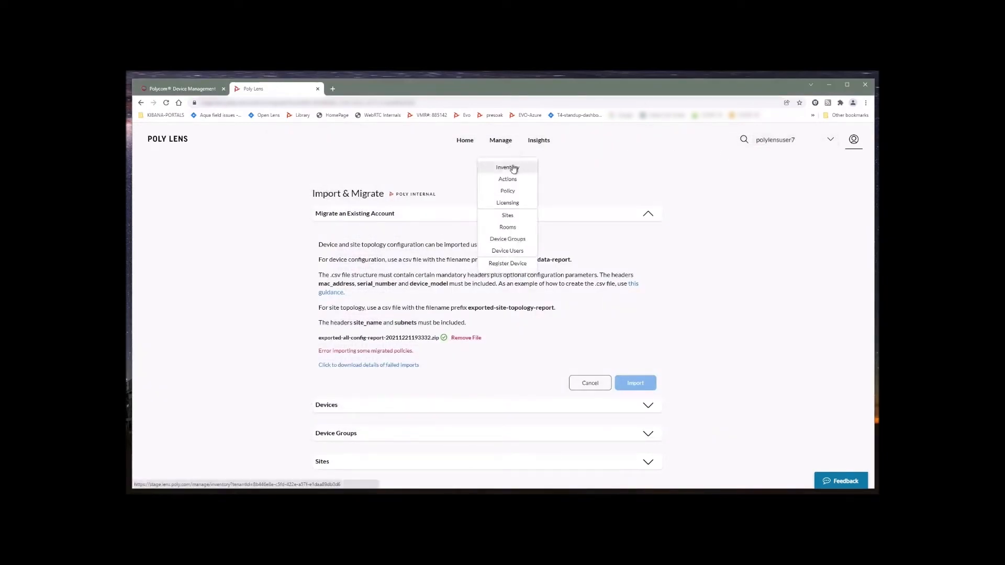
Browse the device inventory, then the account's Sites, Device Groups and Rooms pages
{"action": "left_click", "coordinate": [507, 167]}
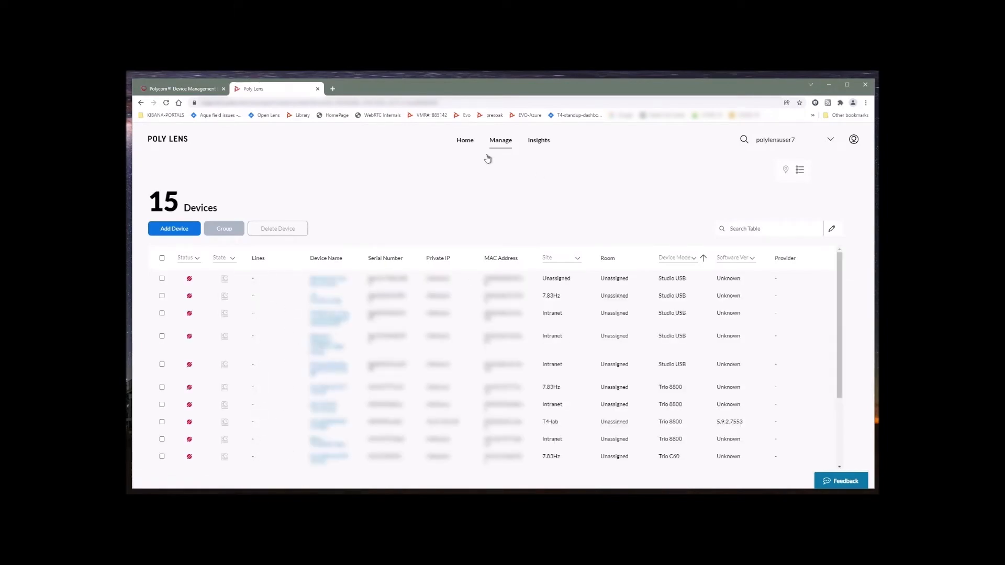
{"action": "left_click", "coordinate": [508, 143]}
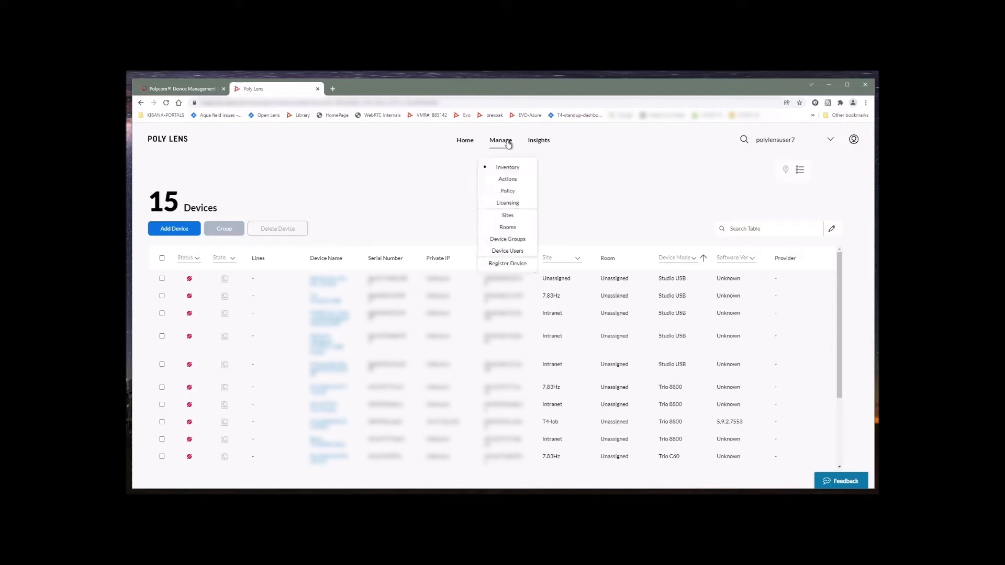
{"action": "left_click", "coordinate": [506, 219]}
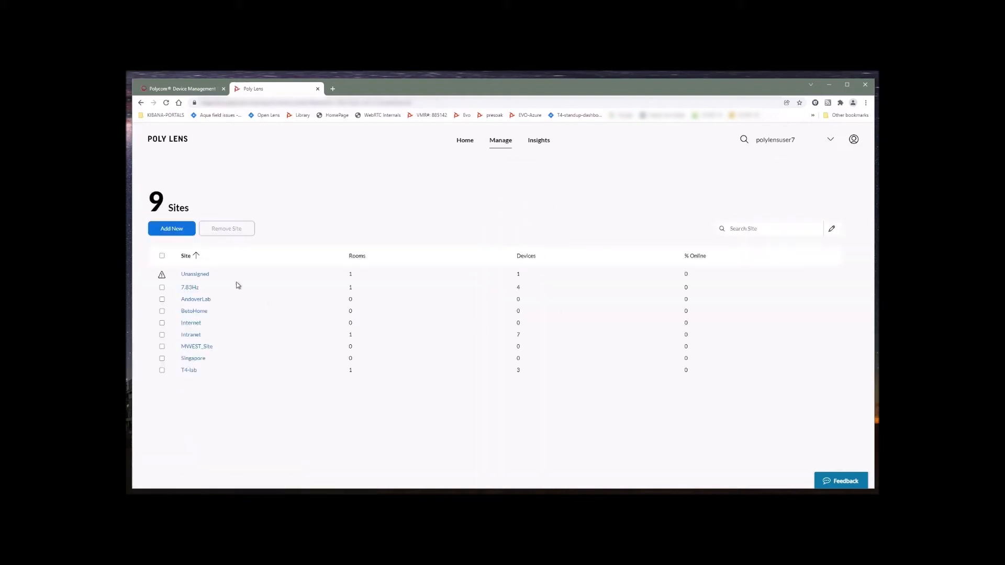
{"action": "left_click", "coordinate": [503, 140]}
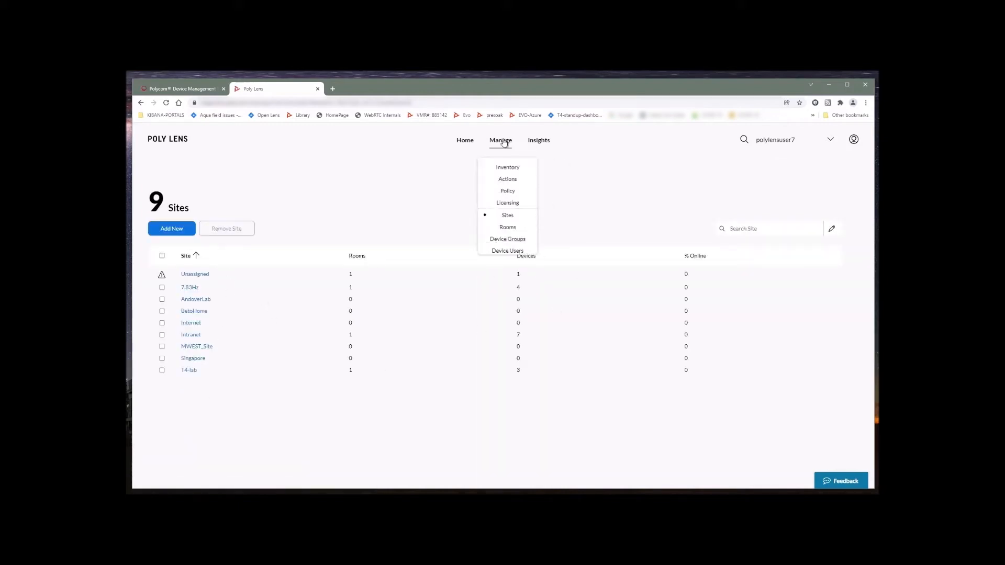
{"action": "left_click", "coordinate": [512, 239]}
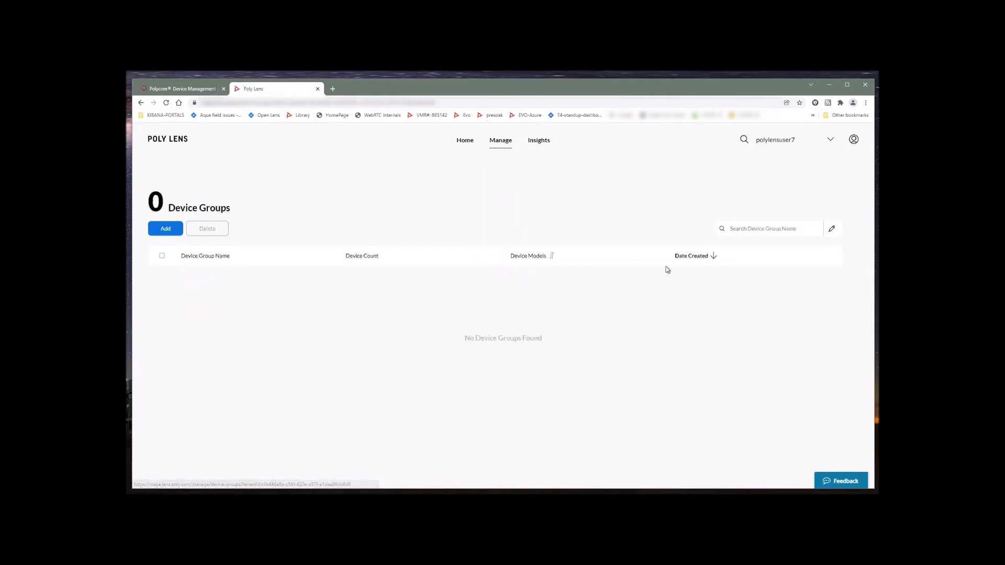
{"action": "left_click", "coordinate": [508, 141]}
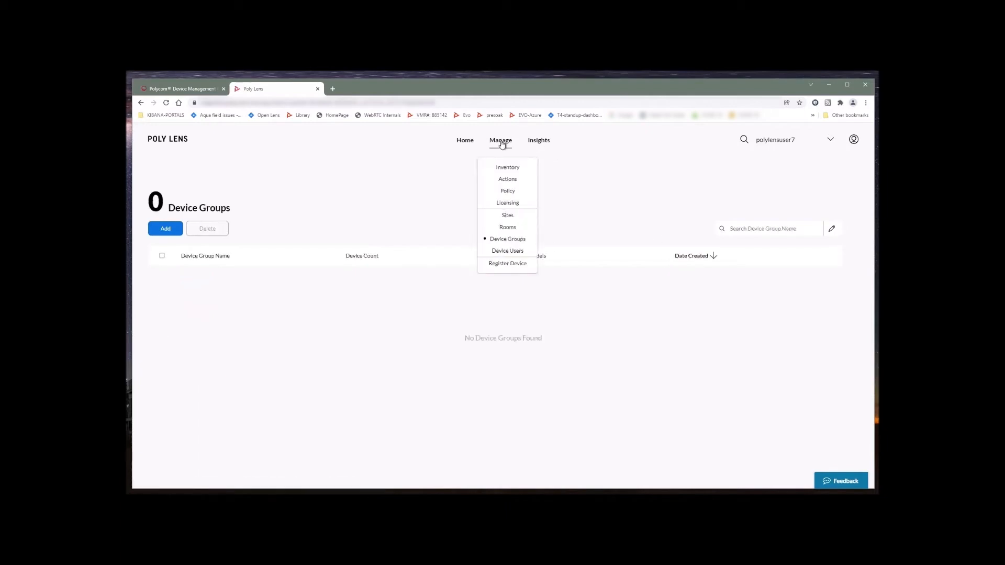
{"action": "left_click", "coordinate": [507, 226]}
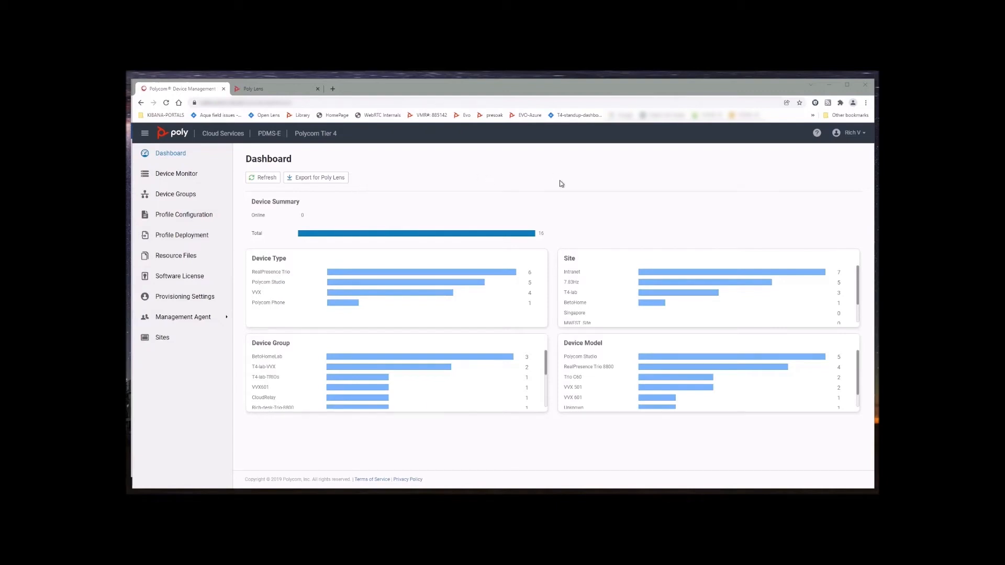
Add a new configuration profile named LENS-profile and go to its Custom Fields
{"action": "left_click", "coordinate": [173, 215]}
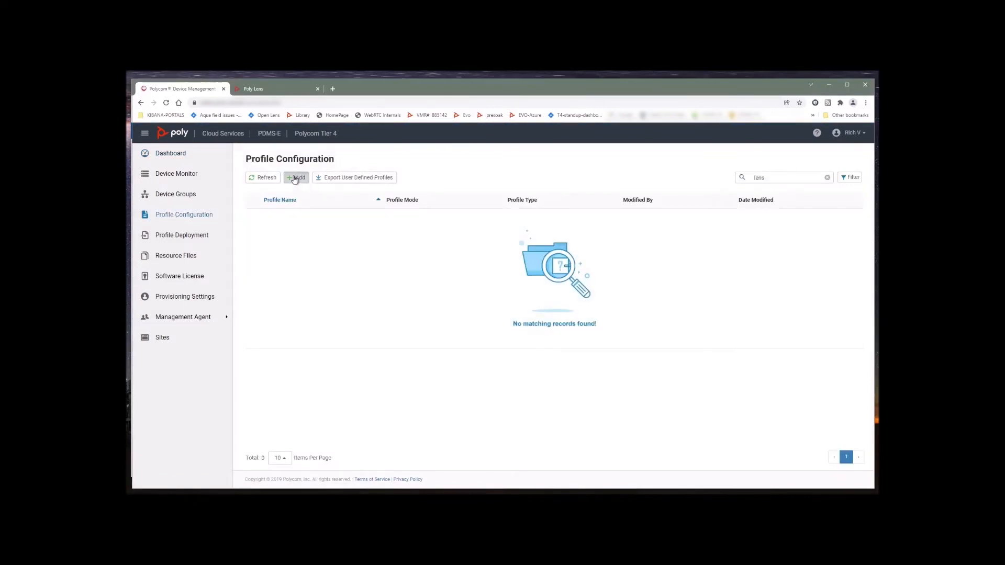
{"action": "left_click", "coordinate": [296, 178]}
{"action": "left_click", "coordinate": [382, 218]}
{"action": "type", "text": "LENS-profile"}
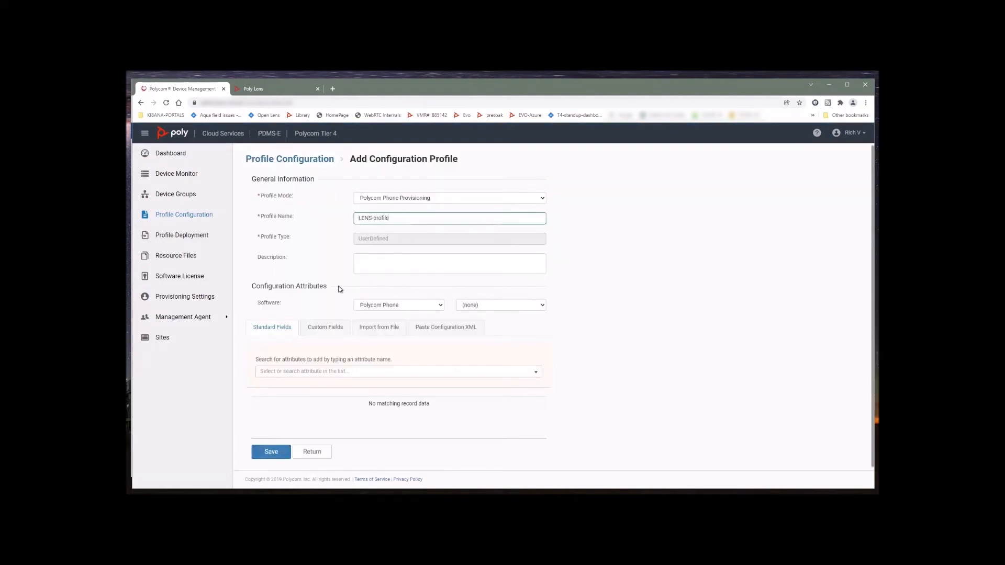
{"action": "left_click", "coordinate": [319, 330]}
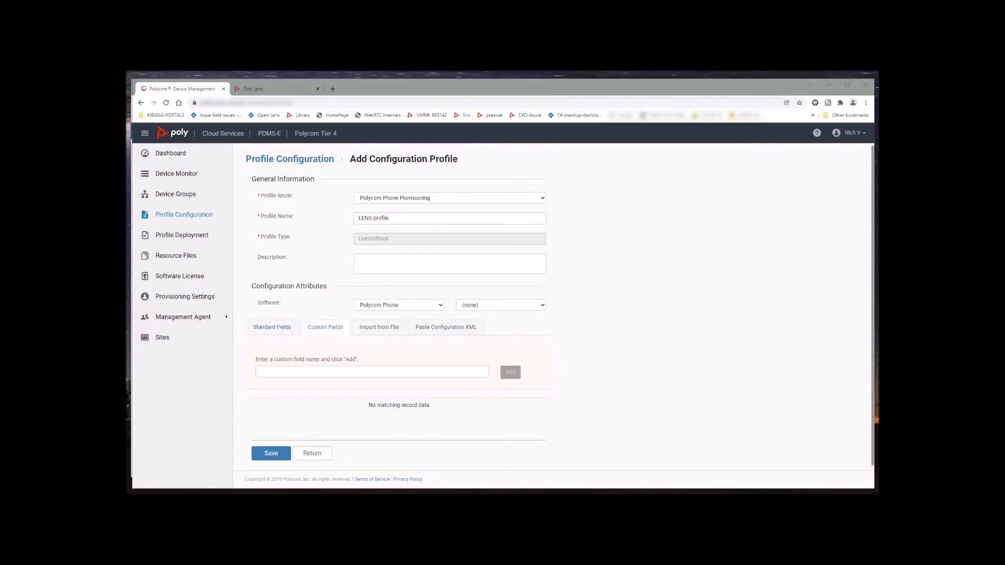
Add custom fields prov.server.mode and prov.server.type, setting the server type to HTTPS
{"action": "left_click", "coordinate": [277, 373]}
{"action": "type", "text": "prov.server.mode"}
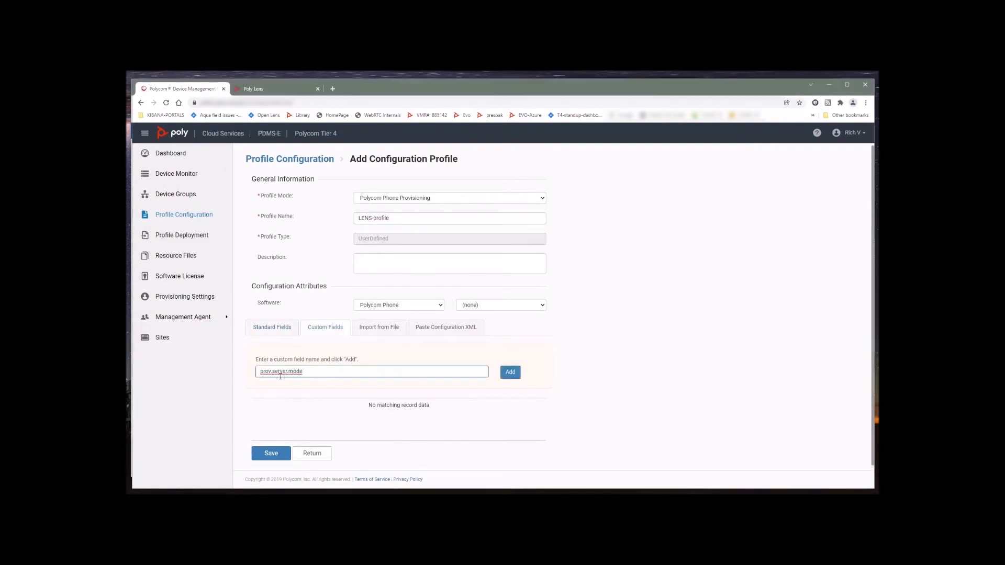
{"action": "left_click", "coordinate": [511, 373]}
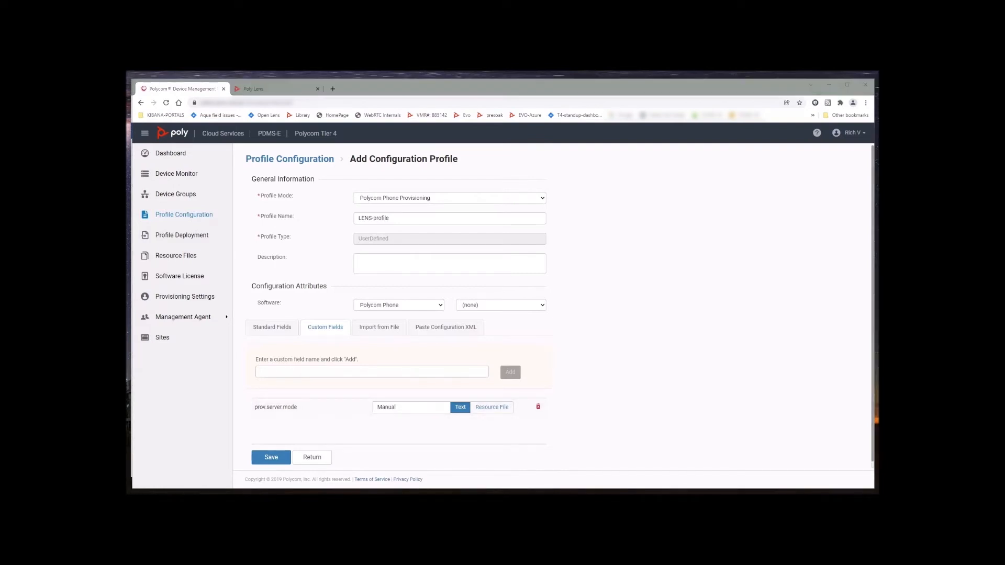
{"action": "left_click", "coordinate": [317, 371]}
{"action": "type", "text": "prov.server.type"}
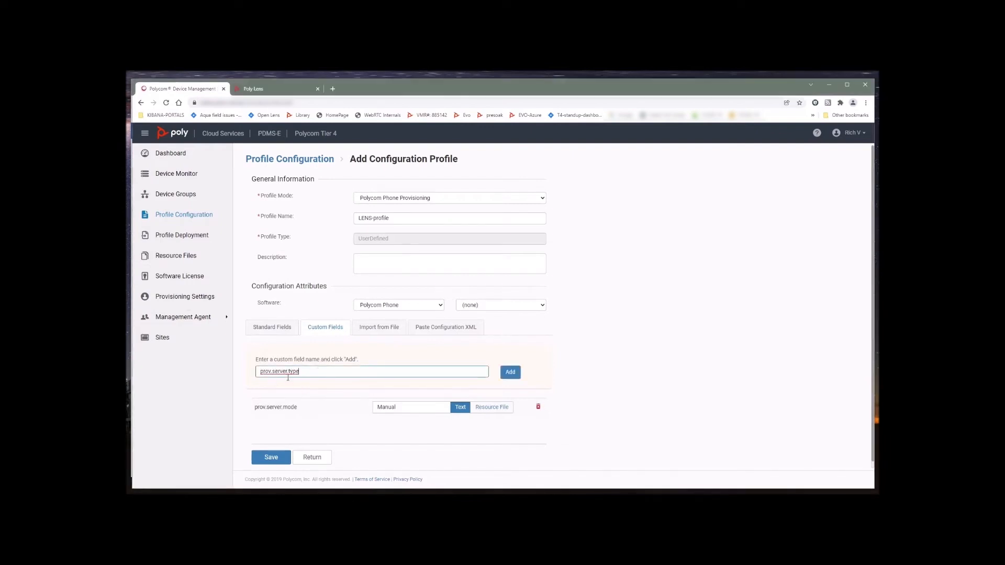
{"action": "left_click", "coordinate": [509, 378]}
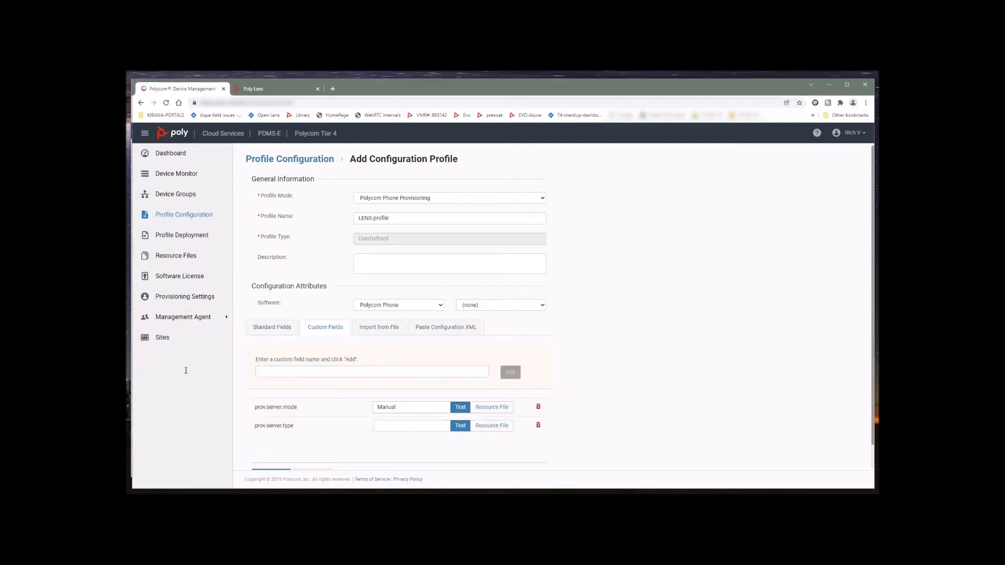
{"action": "left_click", "coordinate": [393, 427]}
{"action": "type", "text": "HTTPS"}
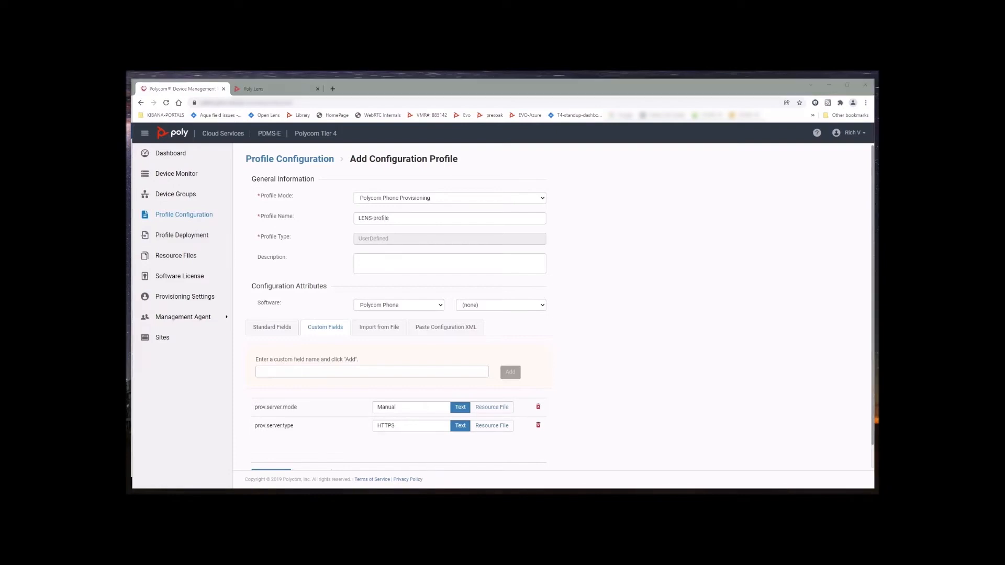
Add an empty prov.url custom field
{"action": "left_click", "coordinate": [324, 374]}
{"action": "type", "text": "prov.url"}
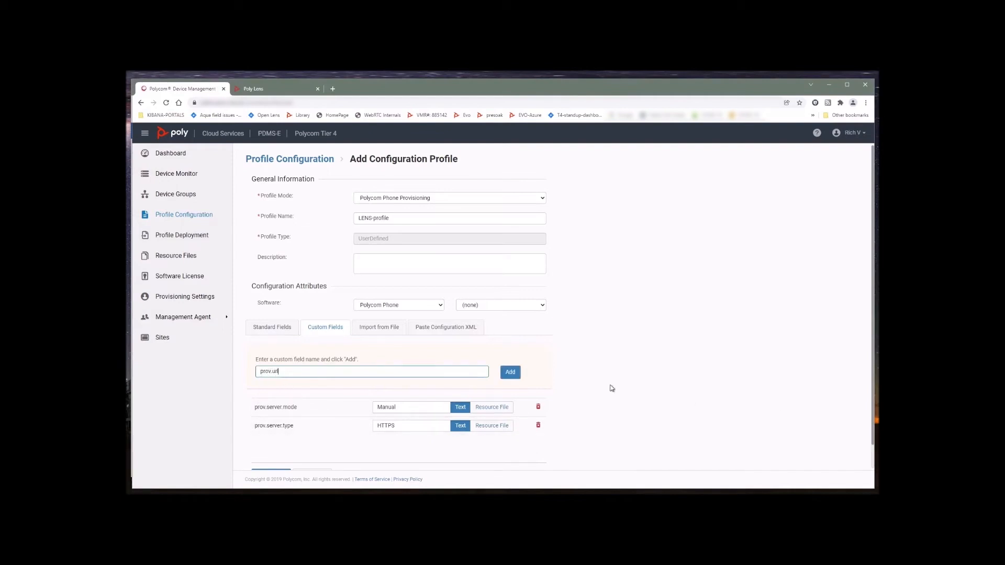
{"action": "left_click", "coordinate": [510, 372]}
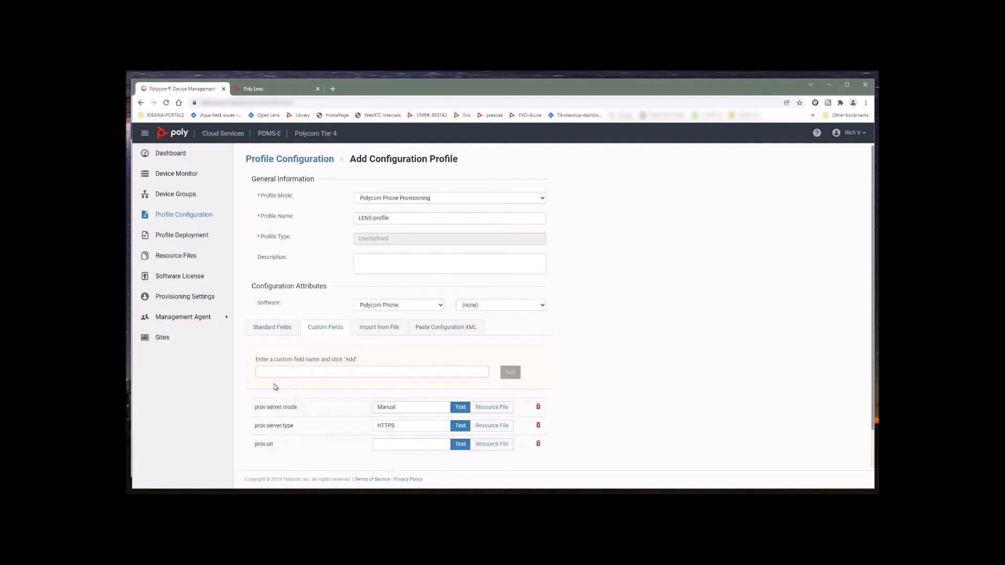
{"action": "left_click", "coordinate": [264, 90]}
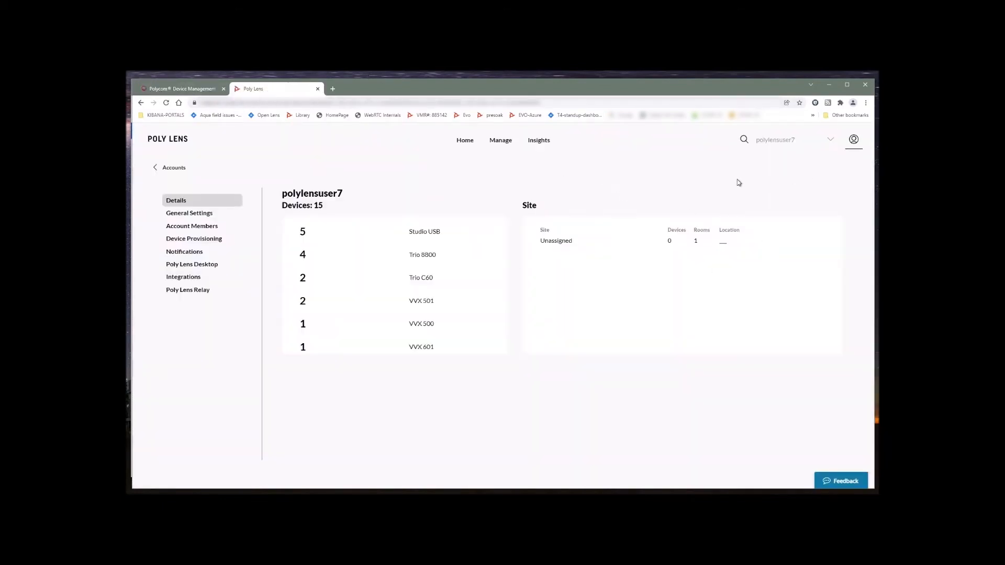
Copy the provisioning server address from the Lens account's Device Provisioning page
{"action": "left_click", "coordinate": [853, 140]}
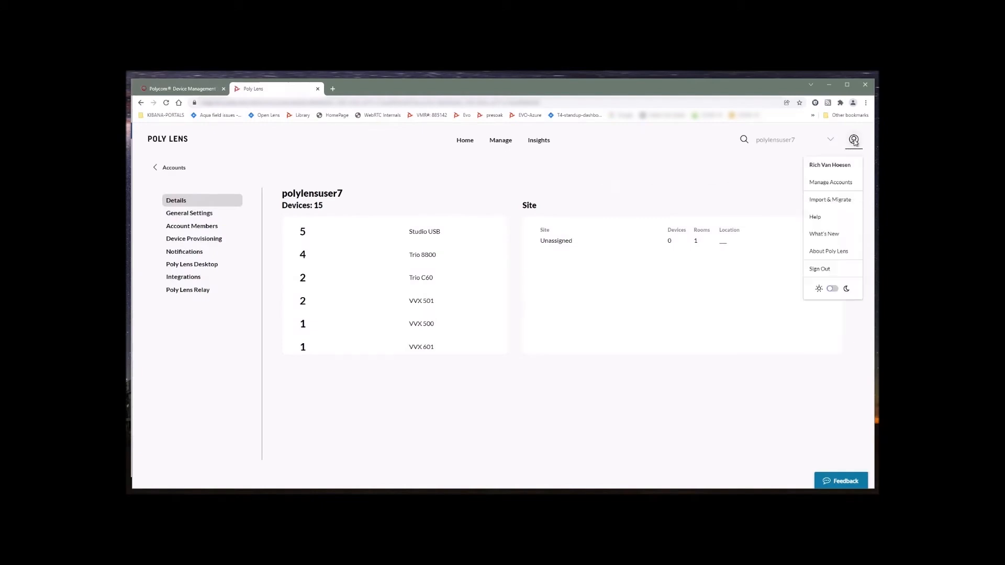
{"action": "left_click", "coordinate": [840, 184]}
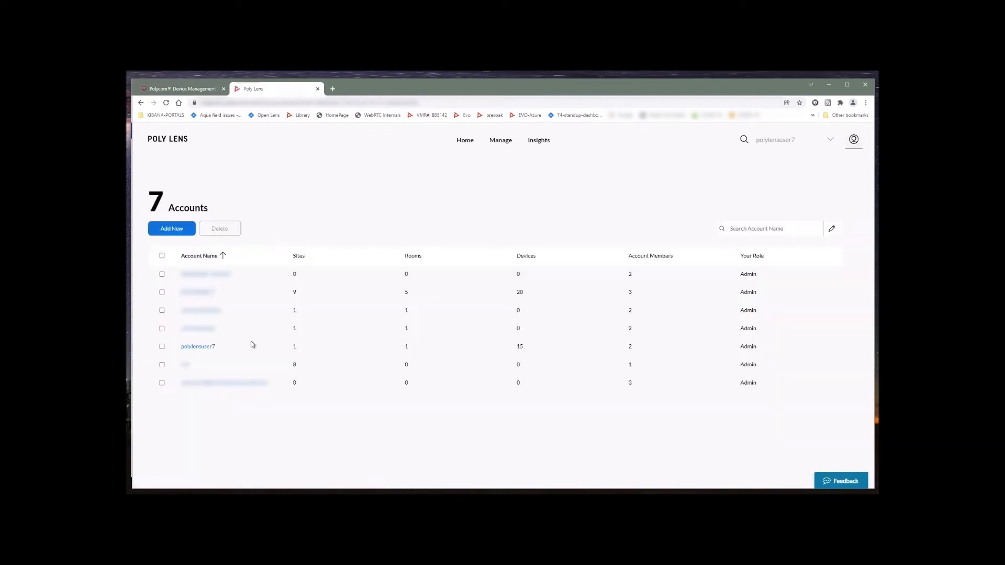
{"action": "left_click", "coordinate": [196, 347]}
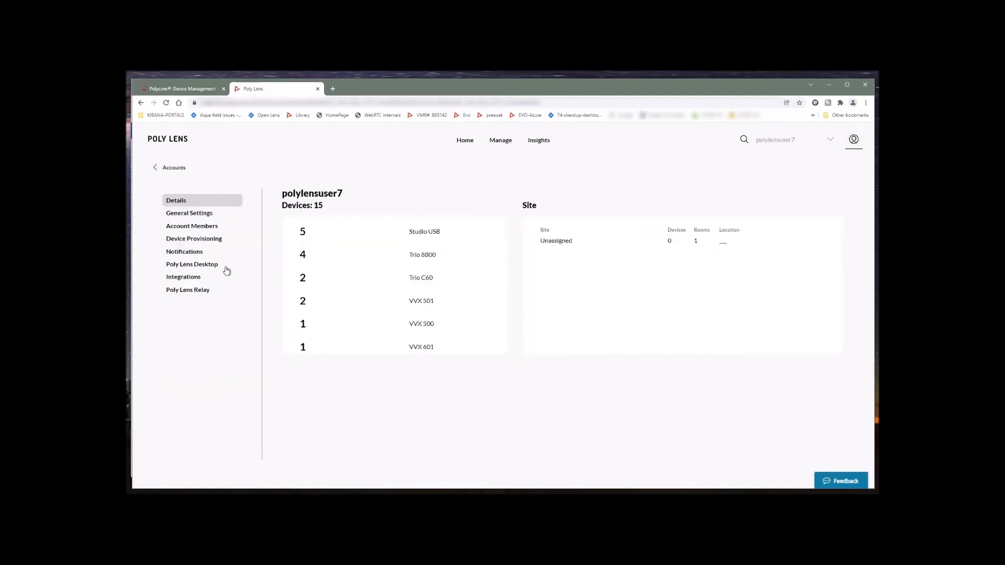
{"action": "left_click", "coordinate": [208, 242]}
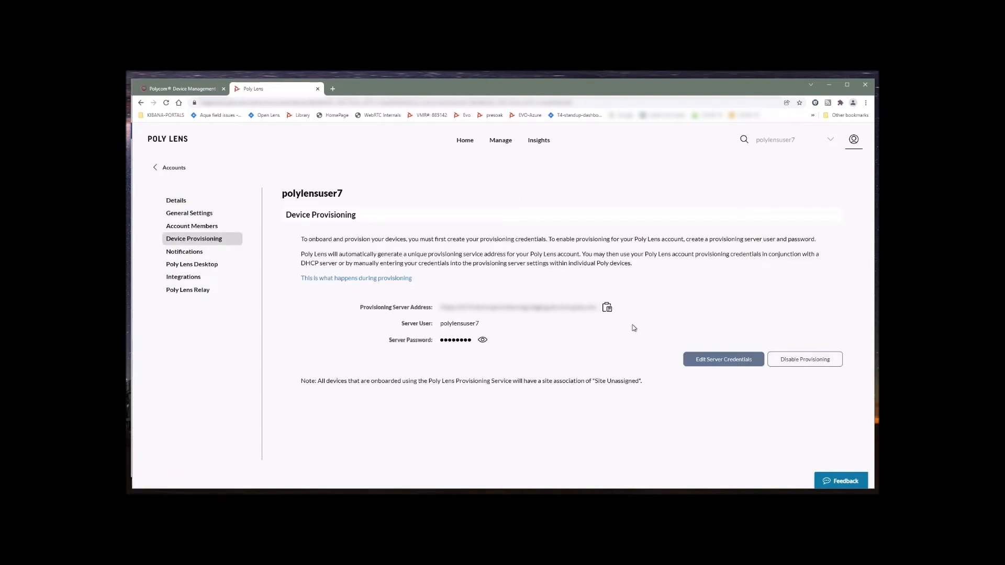
{"action": "left_click", "coordinate": [606, 309]}
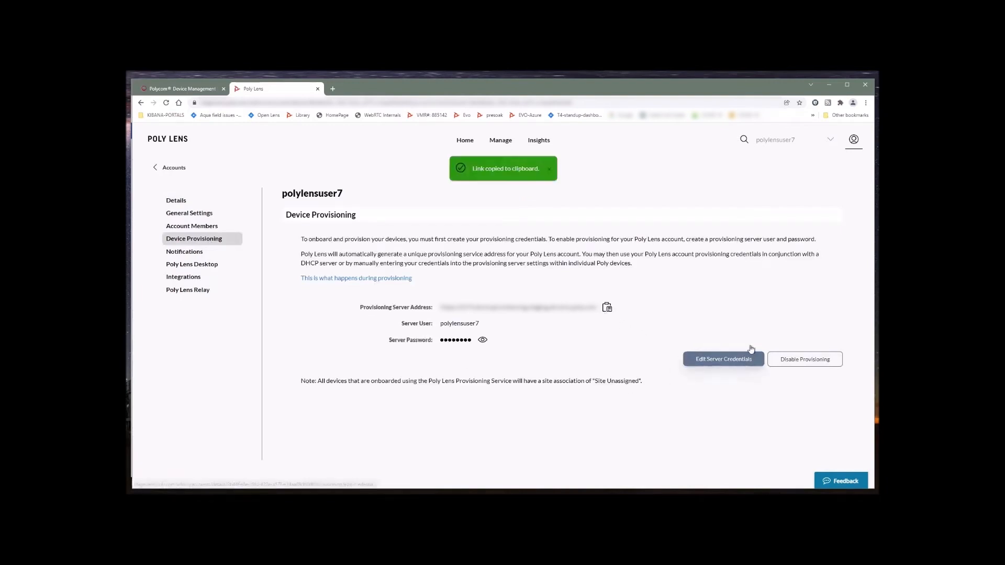
{"action": "left_click", "coordinate": [182, 93]}
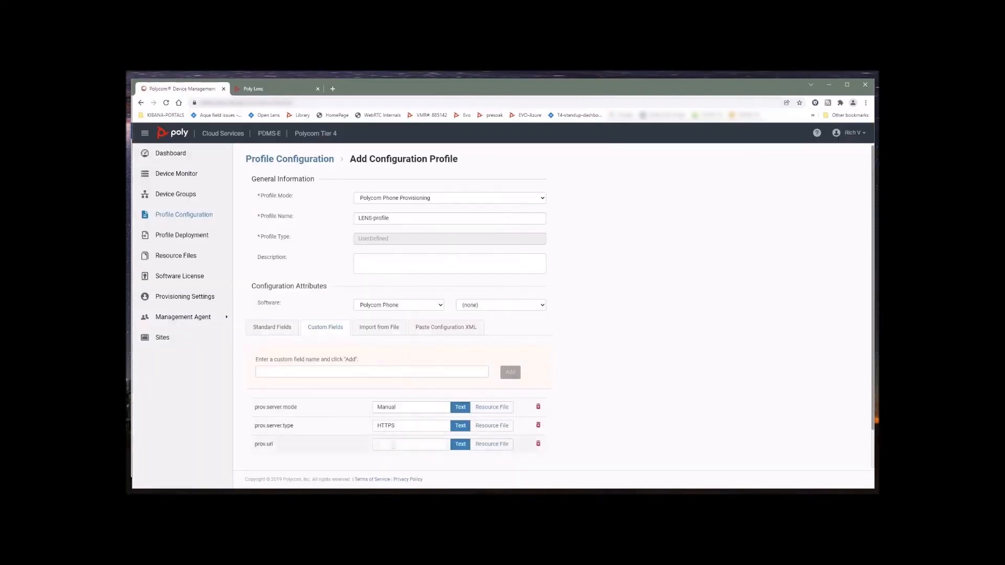
Paste the provisioning server address into prov.url and add a prov.username field
{"action": "left_click", "coordinate": [393, 445]}
{"action": "key", "text": "ctrl+v"}
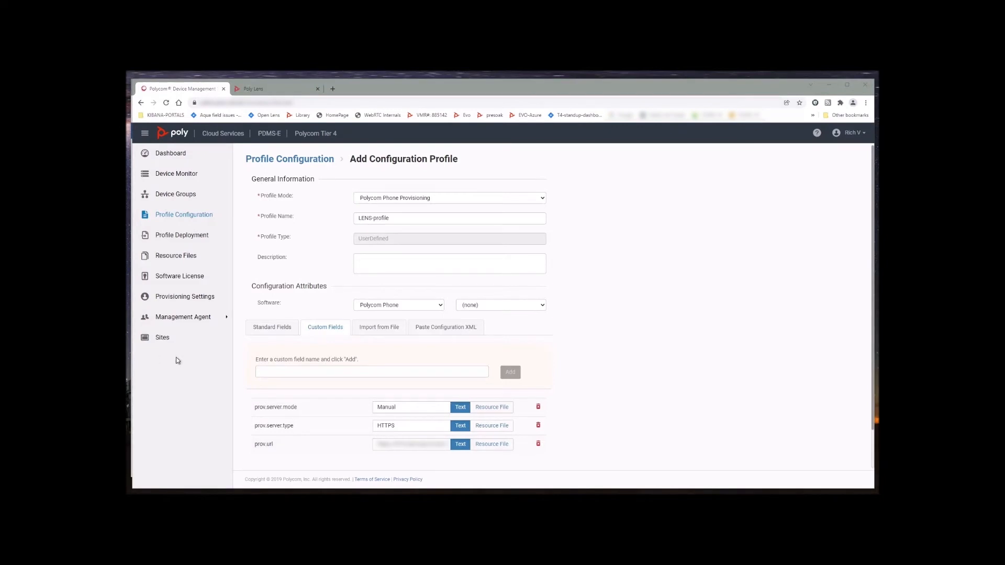
{"action": "left_click", "coordinate": [320, 373]}
{"action": "key", "text": "ctrl+v"}
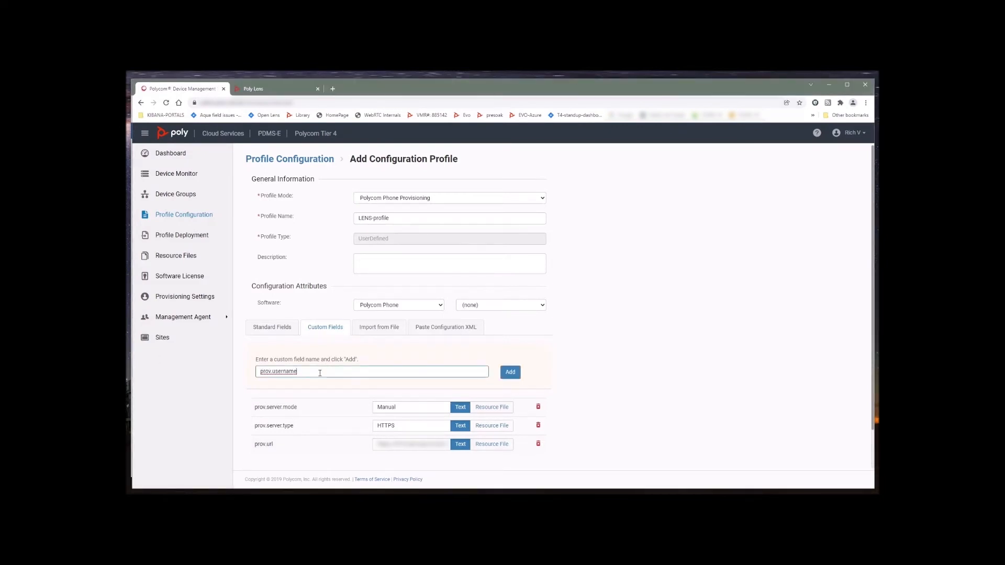
{"action": "scroll", "coordinate": [675, 332], "scroll_direction": "down", "scroll_amount": 1}
{"action": "left_click", "coordinate": [511, 334]}
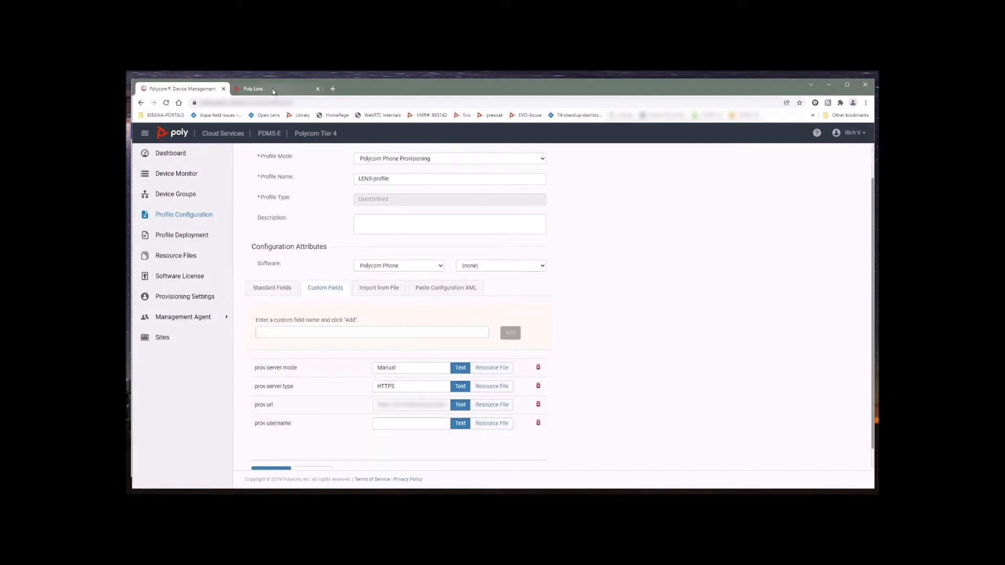
Add a prov.password custom field
{"action": "left_click", "coordinate": [260, 333]}
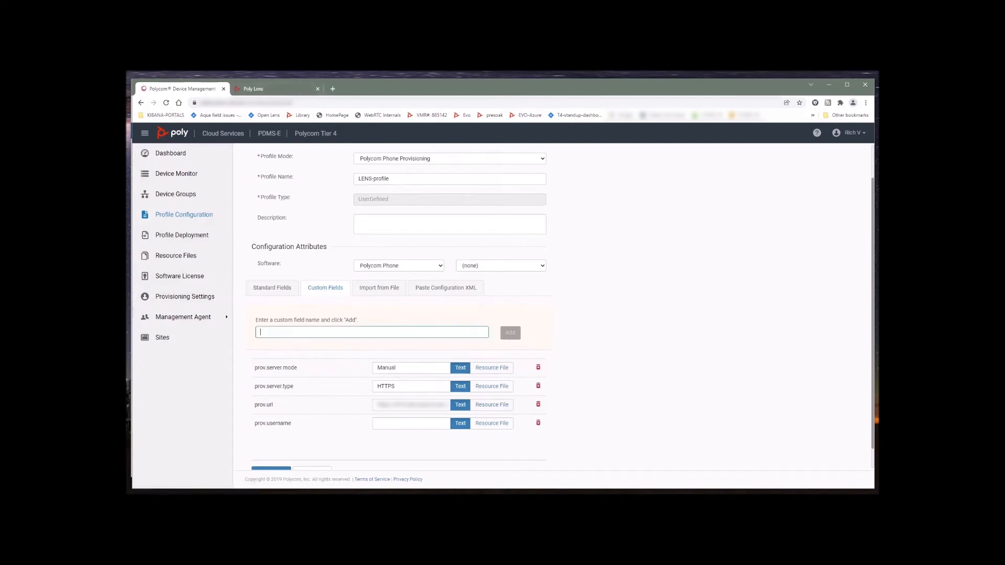
{"action": "key", "text": "ctrl+v"}
{"action": "key", "text": "BackSpace"}
{"action": "key", "text": "BackSpace"}
{"action": "key", "text": "BackSpace"}
{"action": "key", "text": "BackSpace"}
{"action": "type", "text": "pass"}
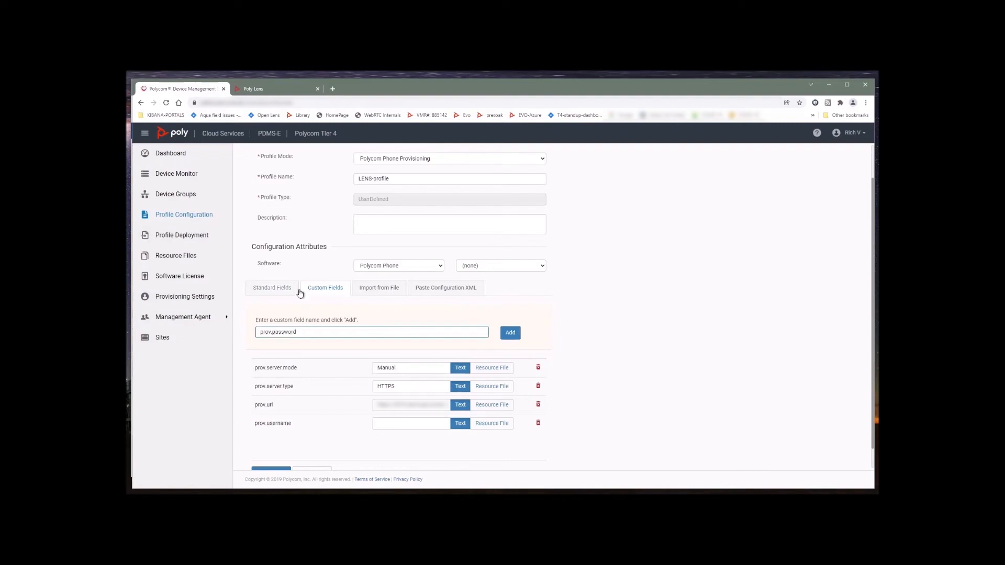
{"action": "left_click", "coordinate": [510, 333]}
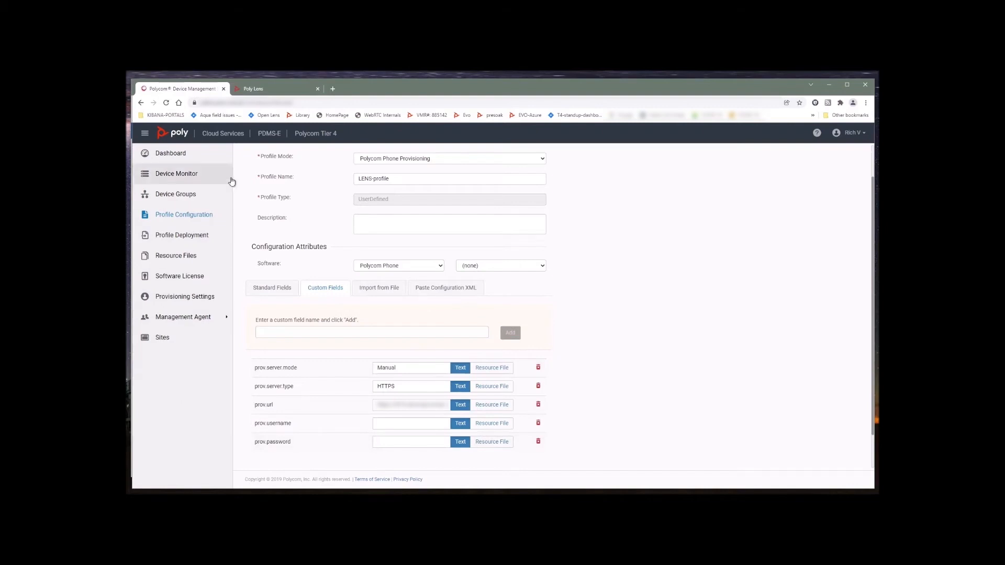
Copy the Poly Lens server user name into prov.username and save LENS-profile
{"action": "left_click", "coordinate": [268, 92]}
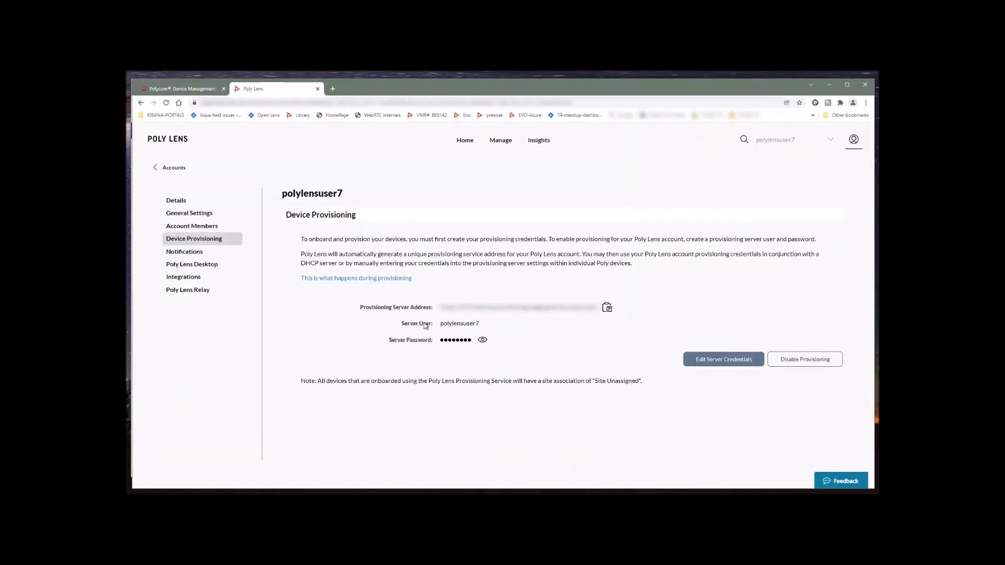
{"action": "left_click_drag", "start_coordinate": [484, 327], "coordinate": [441, 326]}
{"action": "right_click", "coordinate": [450, 325]}
{"action": "left_click", "coordinate": [463, 335]}
{"action": "left_click", "coordinate": [175, 90]}
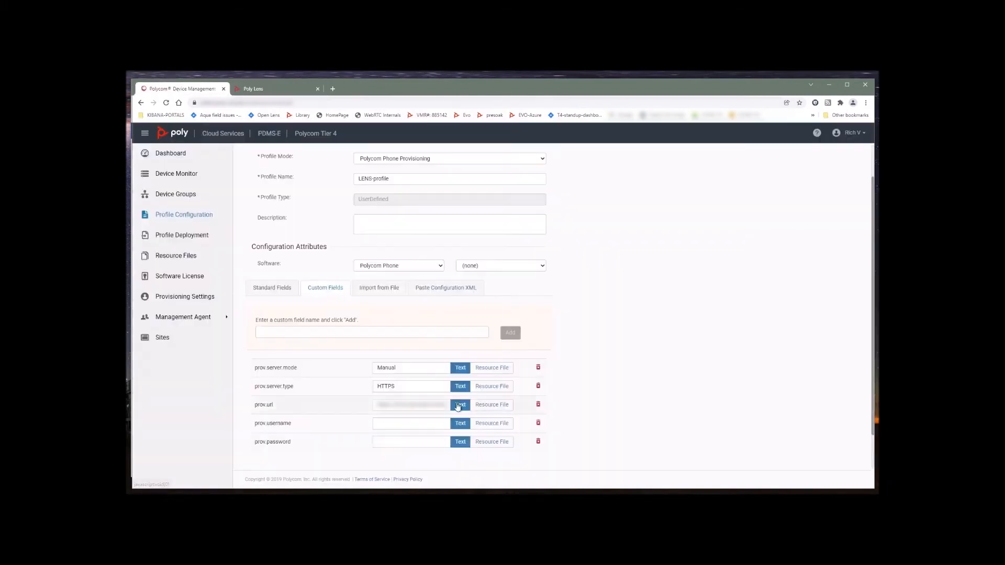
{"action": "key", "text": "ctrl+v"}
{"action": "key", "text": "ctrl+v"}
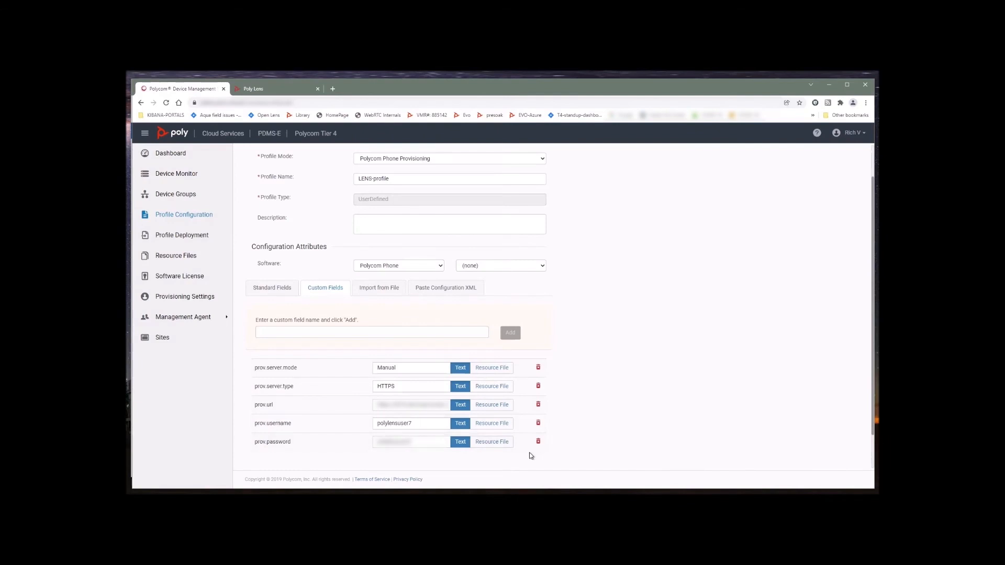
{"action": "scroll", "coordinate": [597, 377], "scroll_direction": "down", "scroll_amount": 1}
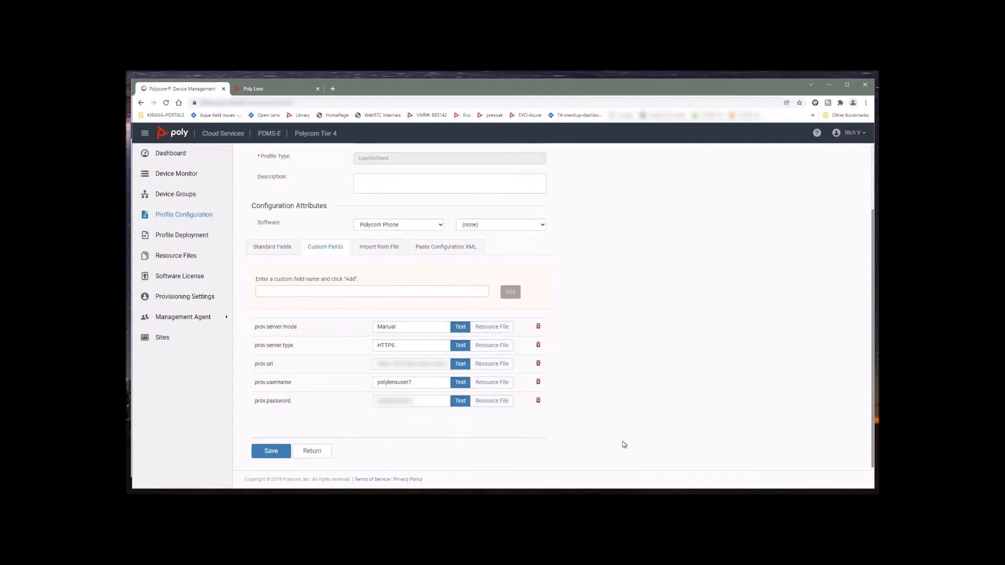
{"action": "left_click", "coordinate": [271, 452]}
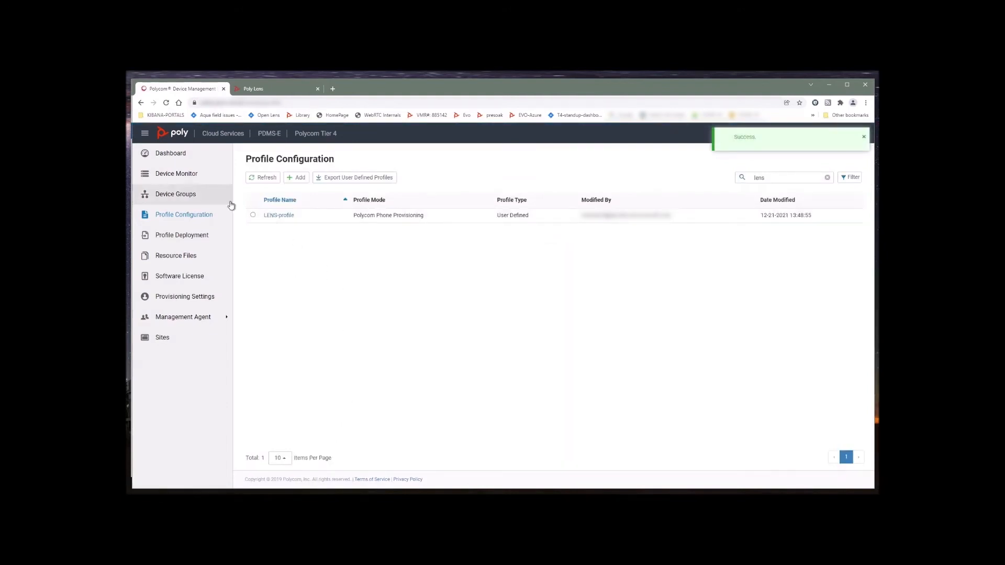
Add LENS-profile to the VVX 501 phone's profiles, update, and apply with Execute the Task Now
{"action": "left_click", "coordinate": [181, 173]}
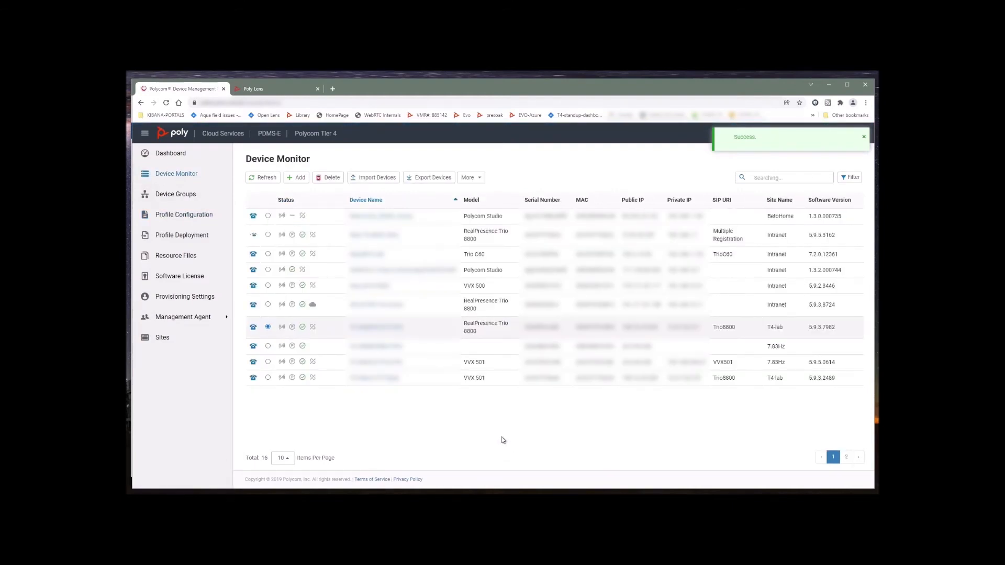
{"action": "left_click", "coordinate": [378, 366]}
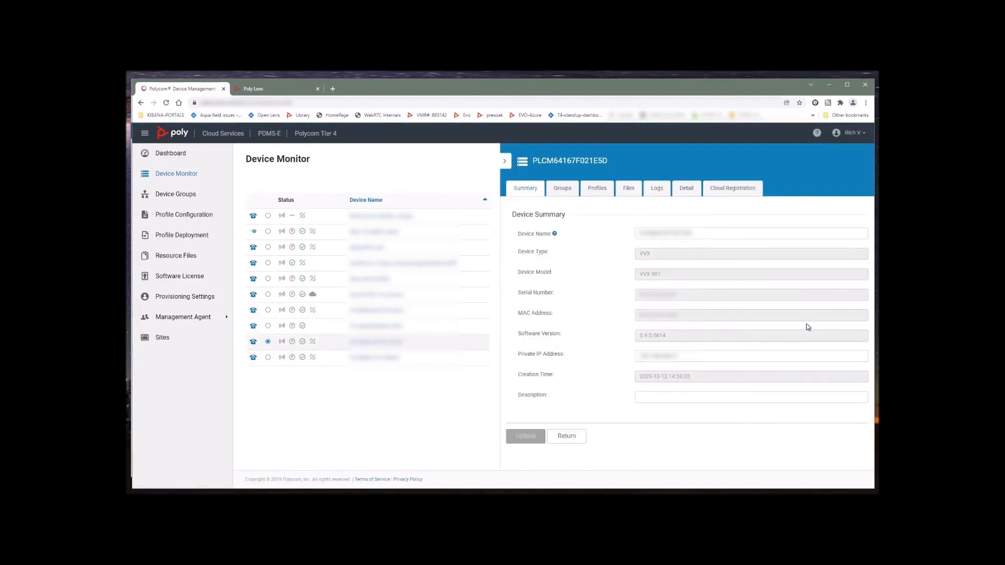
{"action": "left_click", "coordinate": [597, 188]}
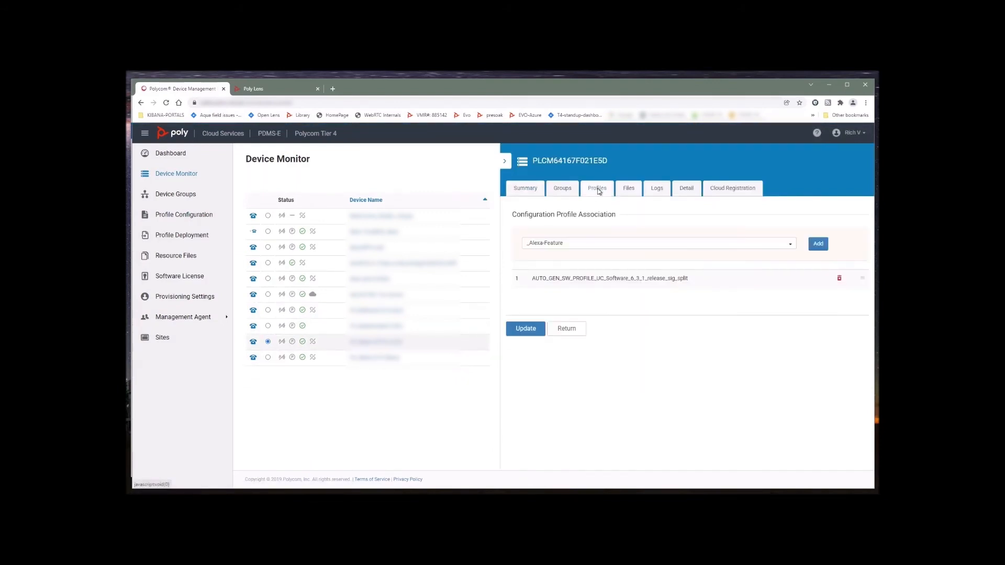
{"action": "left_click_drag", "start_coordinate": [586, 243], "coordinate": [521, 246]}
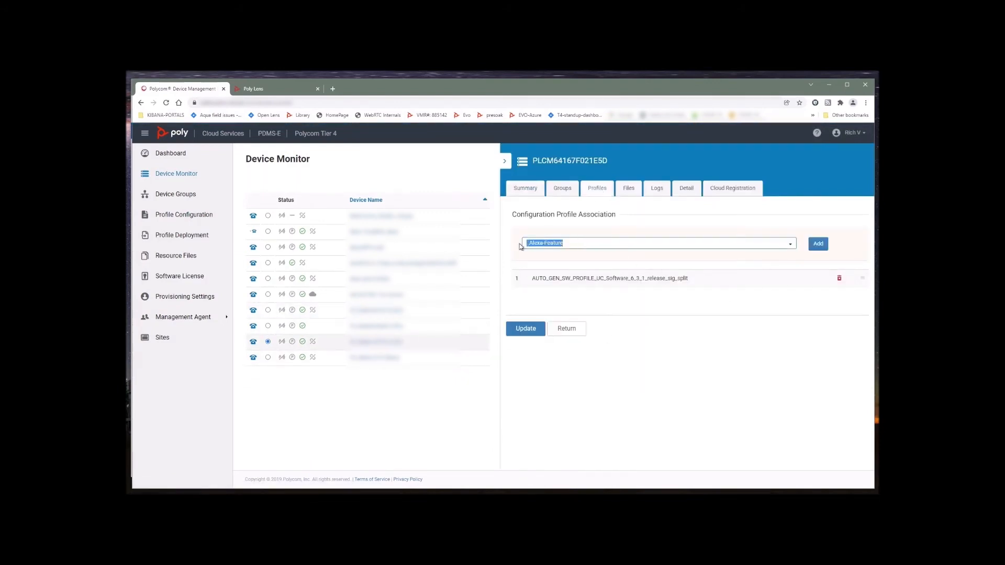
{"action": "type", "text": "ens"}
{"action": "key", "text": "BackSpace"}
{"action": "key", "text": "BackSpace"}
{"action": "key", "text": "BackSpace"}
{"action": "type", "text": "l"}
{"action": "left_click", "coordinate": [556, 254]}
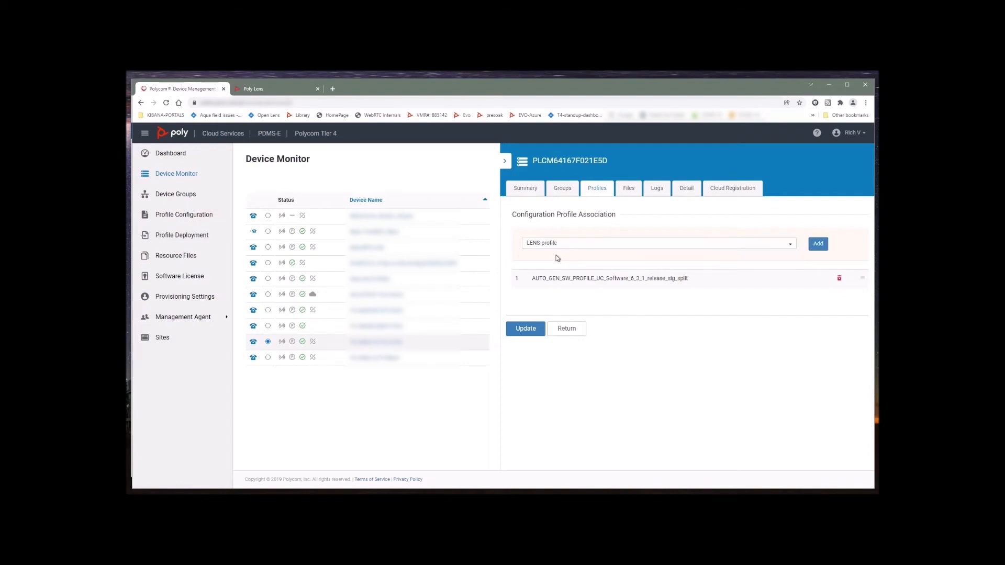
{"action": "left_click", "coordinate": [821, 246]}
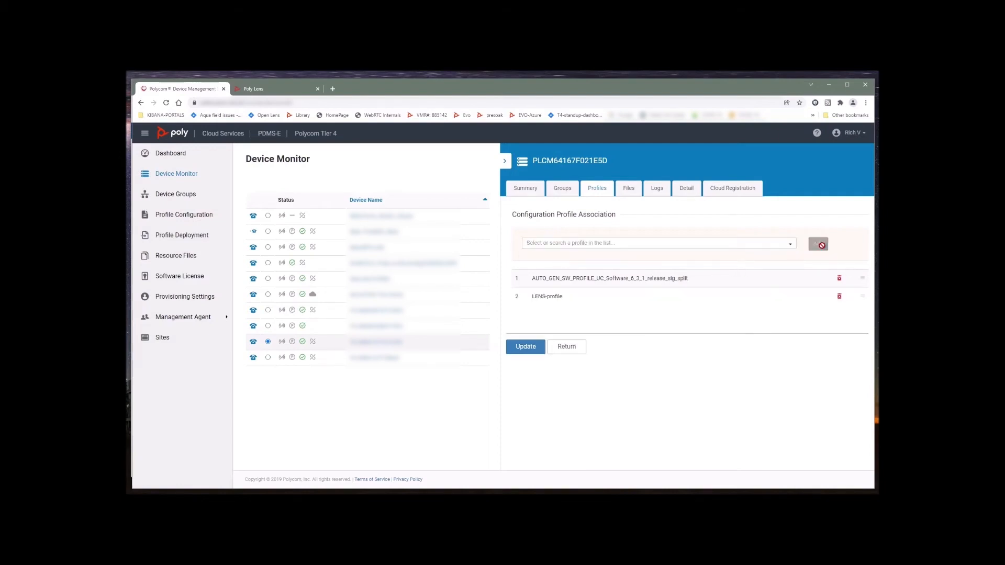
{"action": "left_click", "coordinate": [518, 352]}
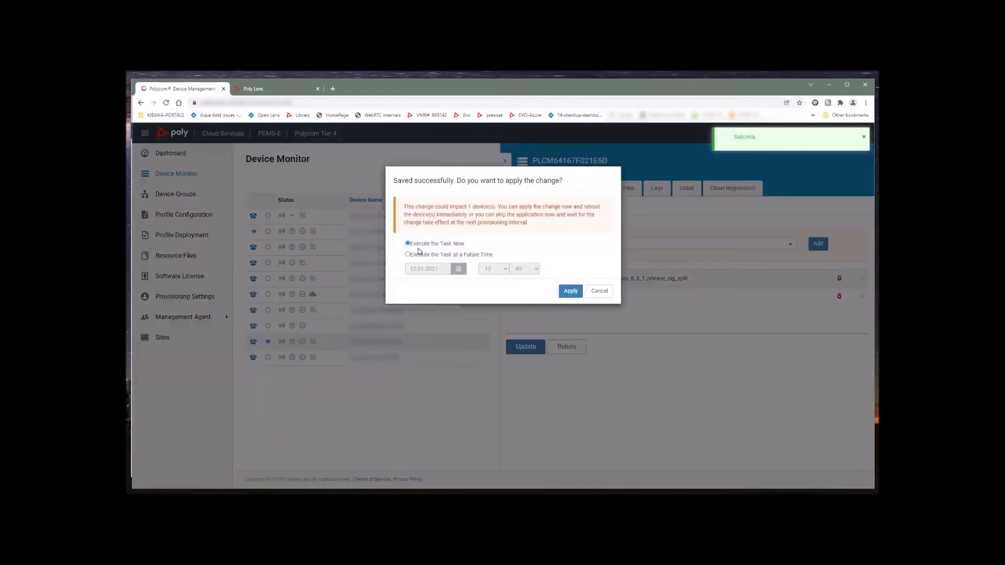
{"action": "left_click", "coordinate": [570, 292]}
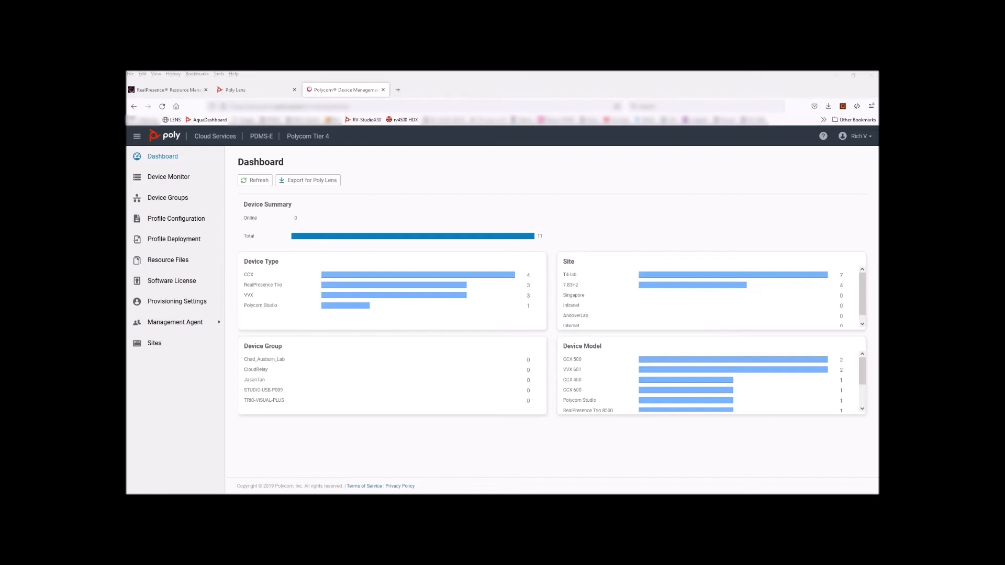
Create a configuration profile named PDMS-to-LENS-for-UC-device, using the same text as its description
{"action": "left_click", "coordinate": [182, 219]}
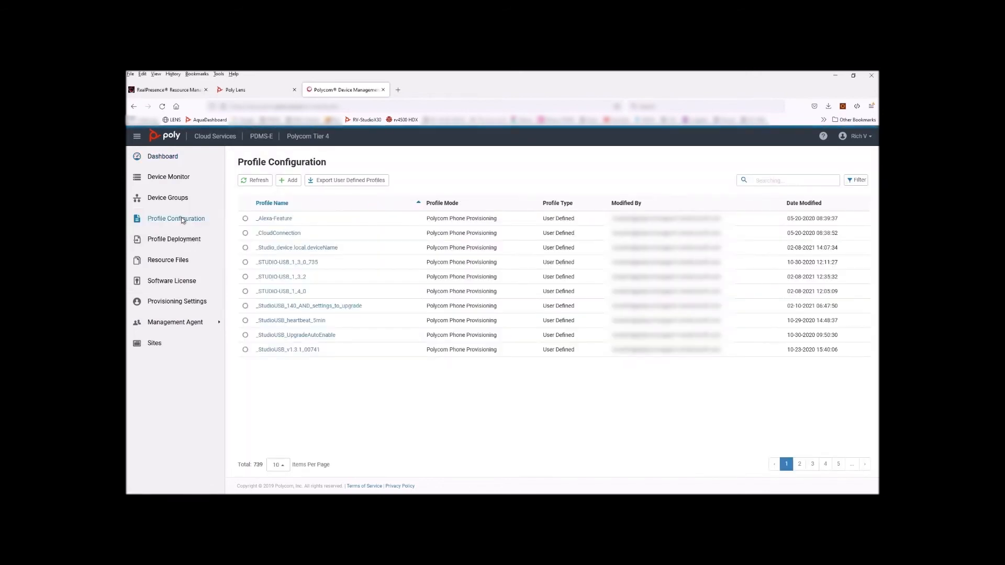
{"action": "left_click", "coordinate": [289, 180]}
{"action": "left_click", "coordinate": [389, 222]}
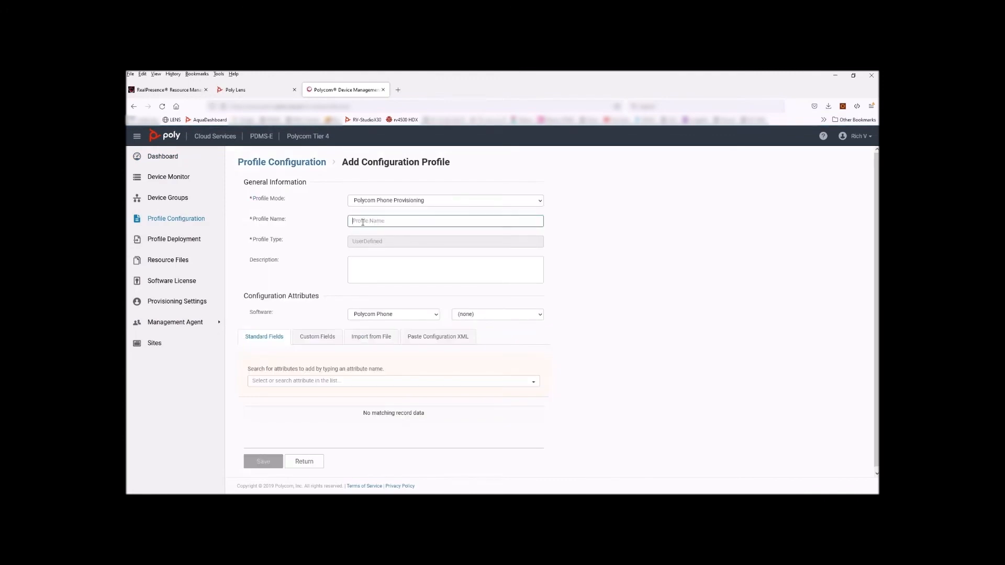
{"action": "type", "text": "PDMS"}
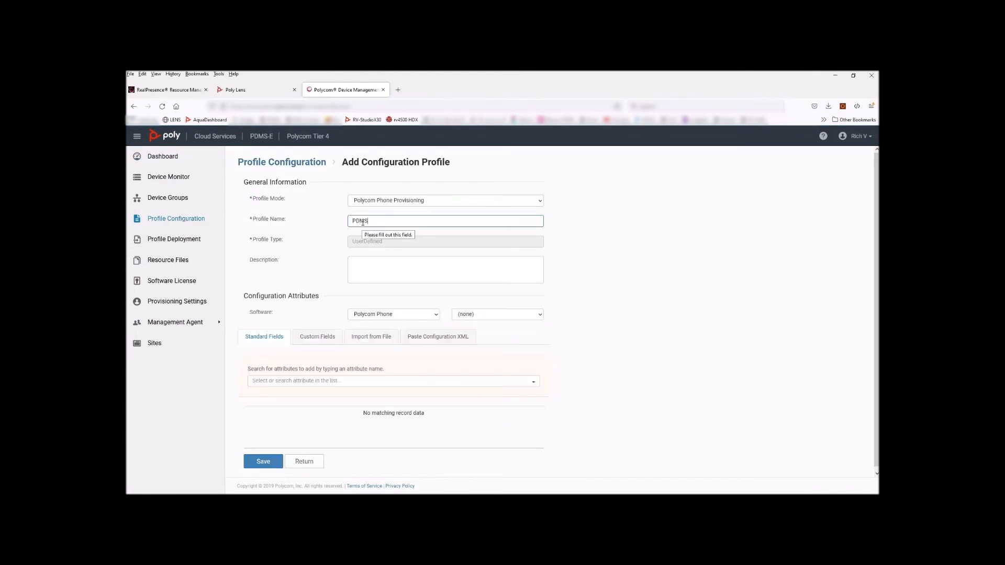
{"action": "type", "text": "-to-LEN"}
{"action": "type", "text": "S-for"}
{"action": "type", "text": "-UC-de"}
{"action": "type", "text": "ivce"}
{"action": "key", "text": "BackSpace"}
{"action": "key", "text": "BackSpace"}
{"action": "key", "text": "BackSpace"}
{"action": "key", "text": "BackSpace"}
{"action": "type", "text": "vice"}
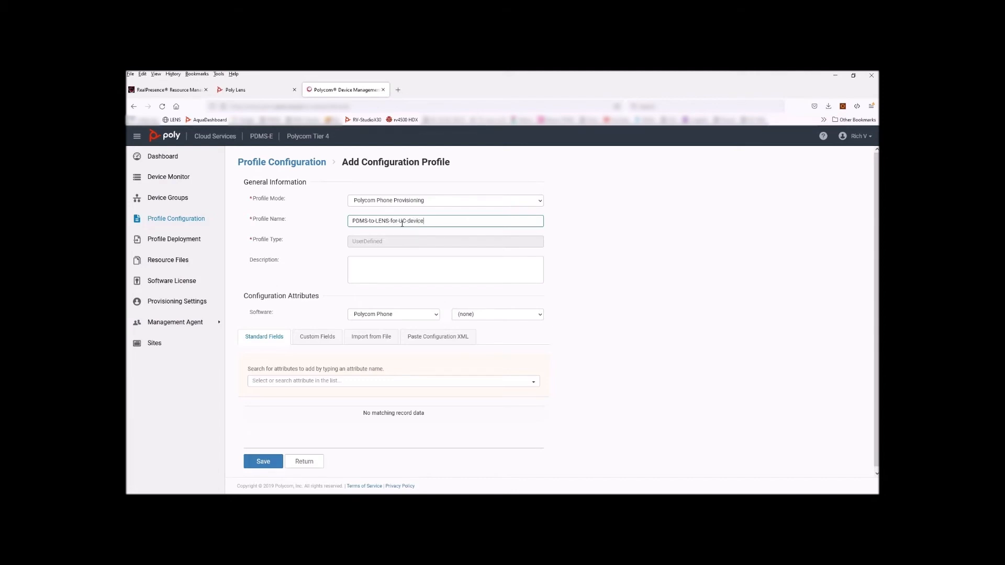
{"action": "triple_click", "coordinate": [433, 222]}
{"action": "right_click", "coordinate": [369, 222]}
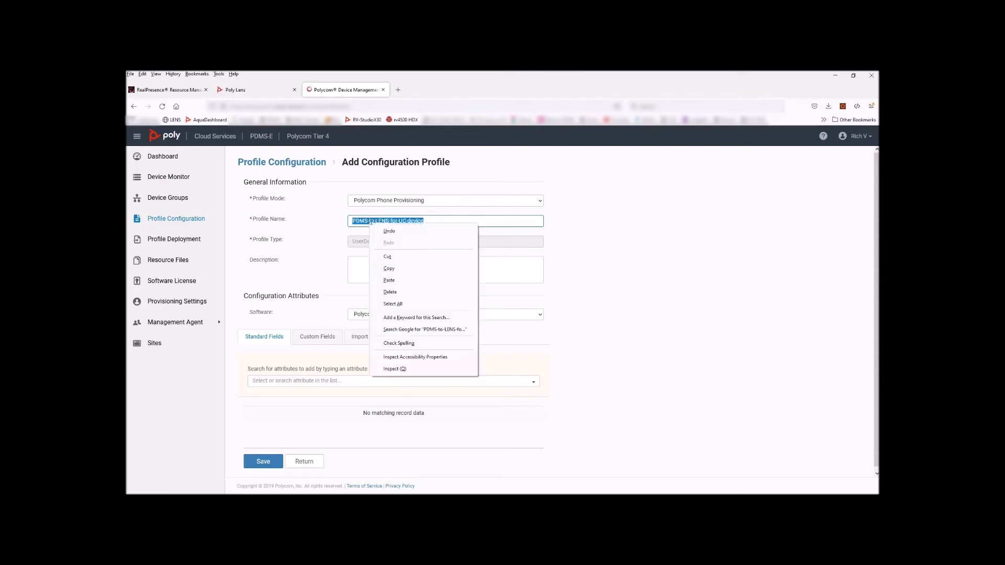
{"action": "left_click", "coordinate": [381, 262]}
{"action": "left_click", "coordinate": [381, 262]}
{"action": "key", "text": "ctrl+v"}
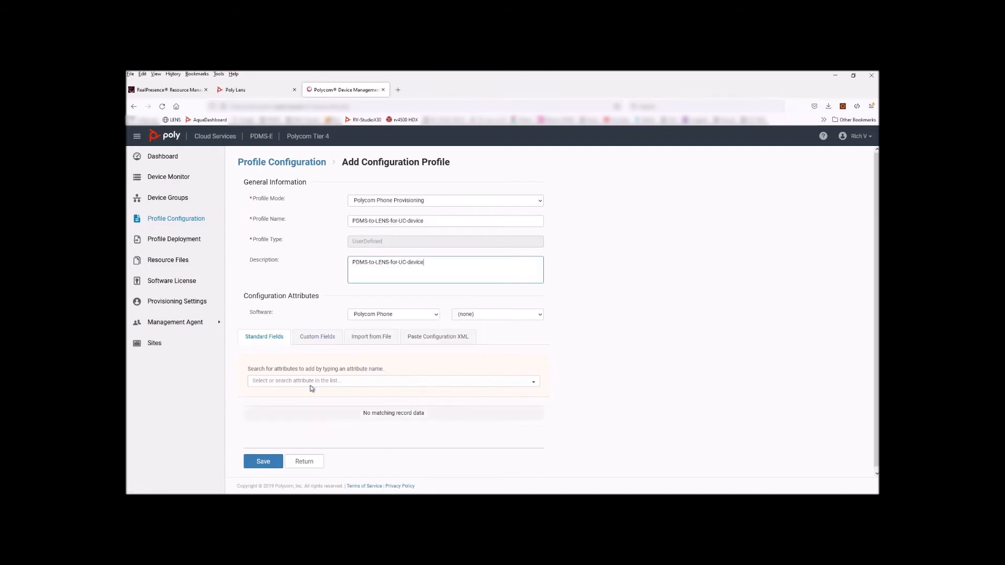
{"action": "left_click", "coordinate": [272, 338]}
Add the device.set standard field to the profile
{"action": "left_click", "coordinate": [317, 381]}
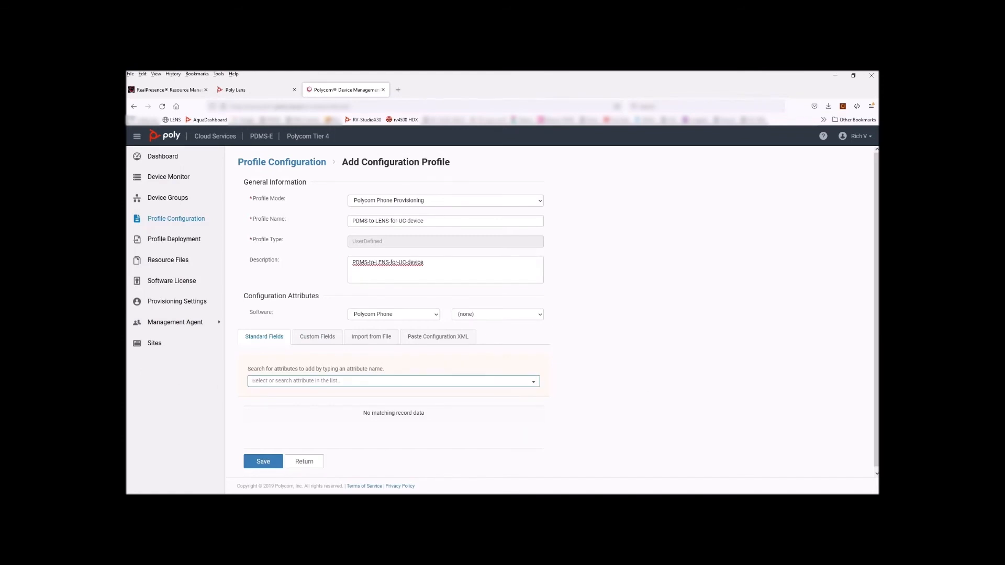
{"action": "key", "text": "alt+Tab"}
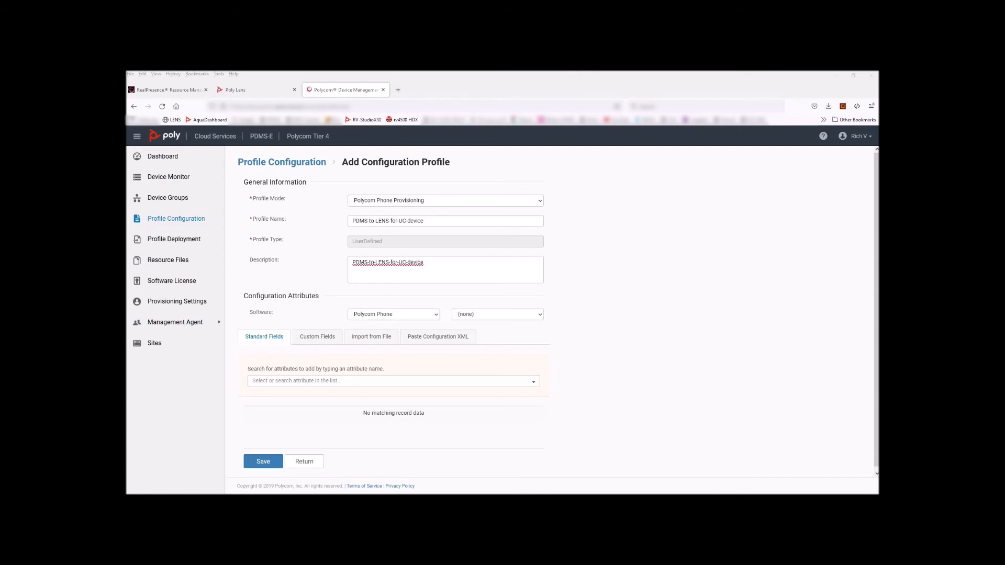
{"action": "left_click", "coordinate": [285, 382]}
{"action": "right_click", "coordinate": [285, 381]}
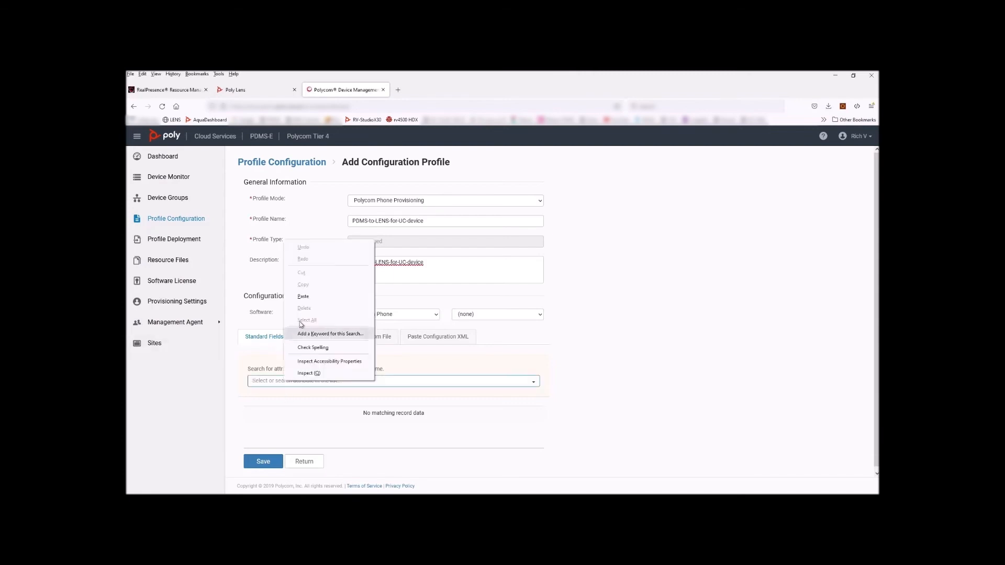
{"action": "left_click", "coordinate": [303, 296]}
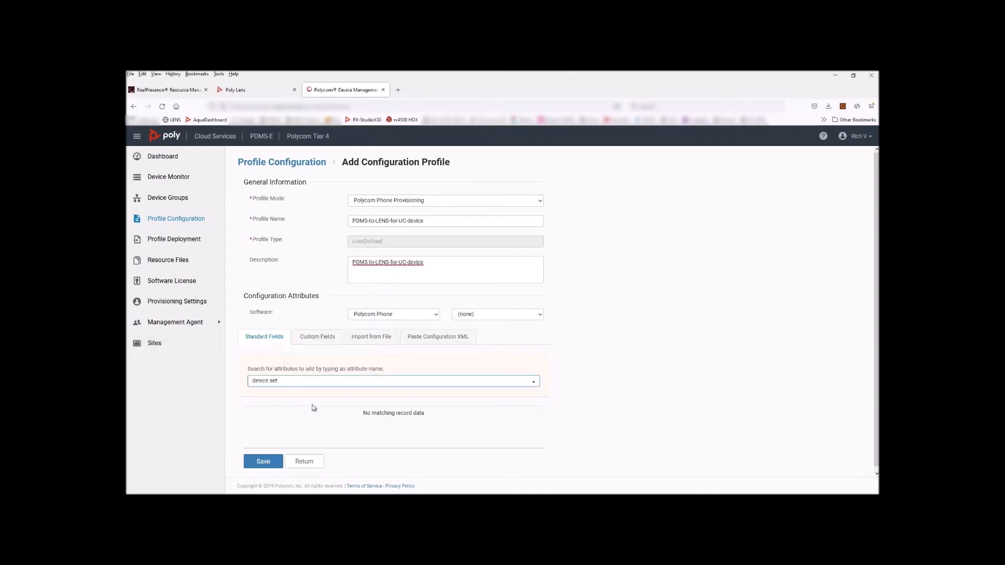
{"action": "left_click", "coordinate": [346, 383]}
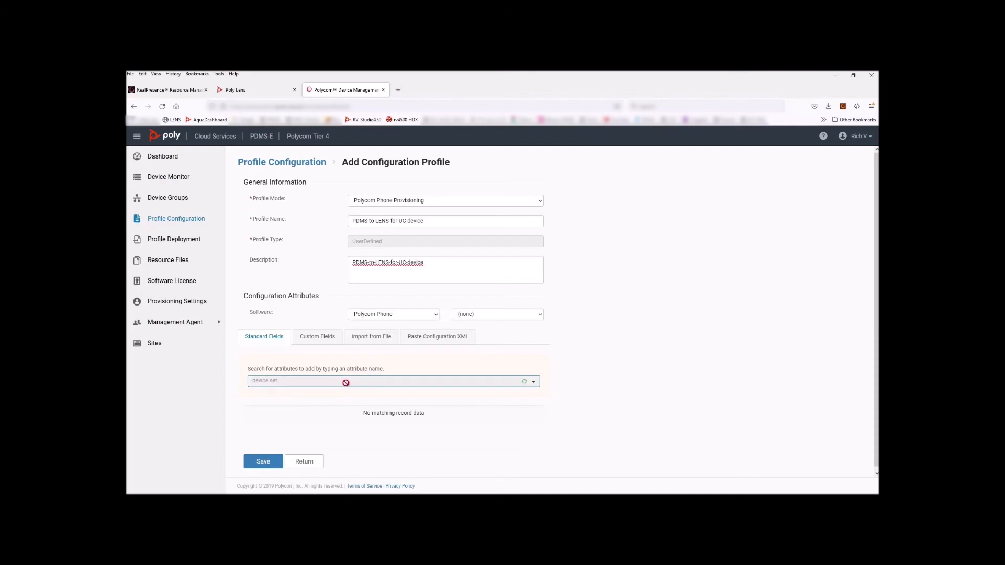
{"action": "left_click", "coordinate": [278, 393]}
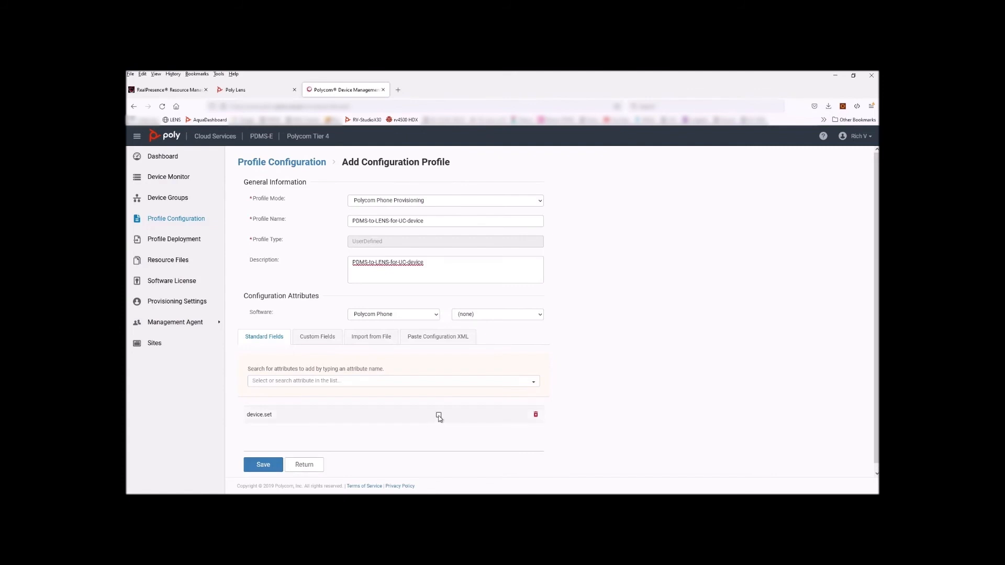
Enable device.set and add the device.prov.user attribute
{"action": "left_click", "coordinate": [439, 415]}
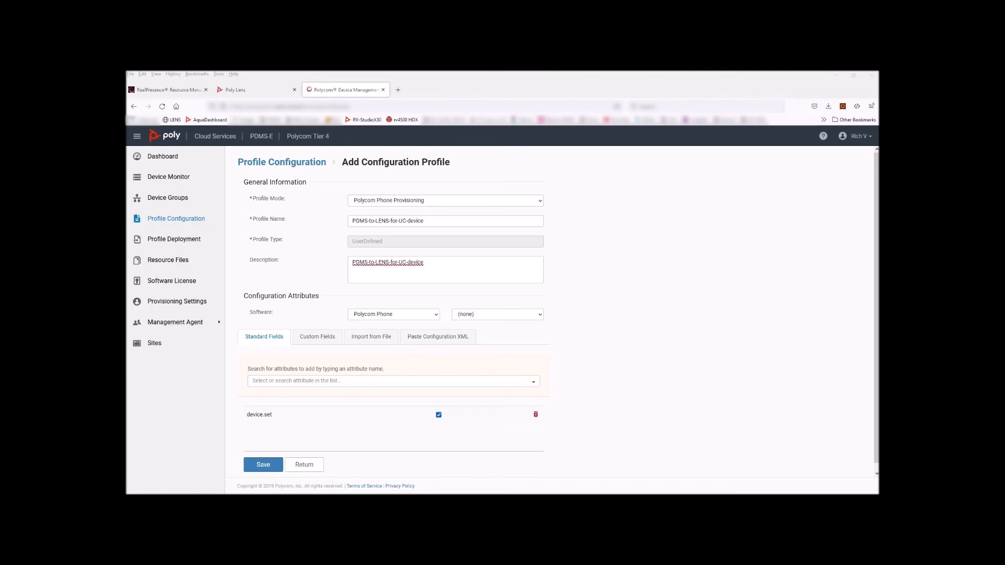
{"action": "left_click", "coordinate": [312, 382]}
{"action": "key", "text": "ctrl+v"}
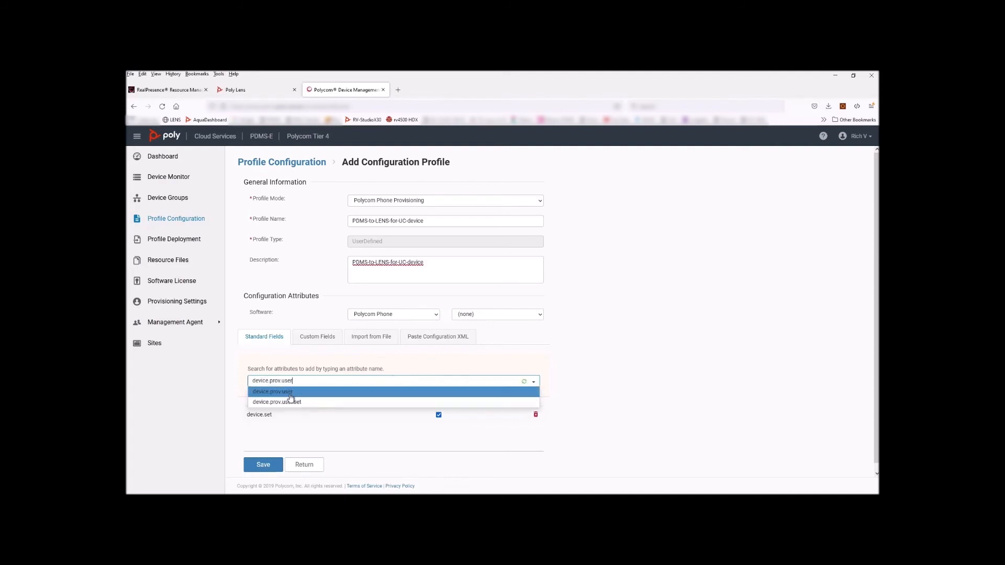
{"action": "left_click", "coordinate": [290, 393]}
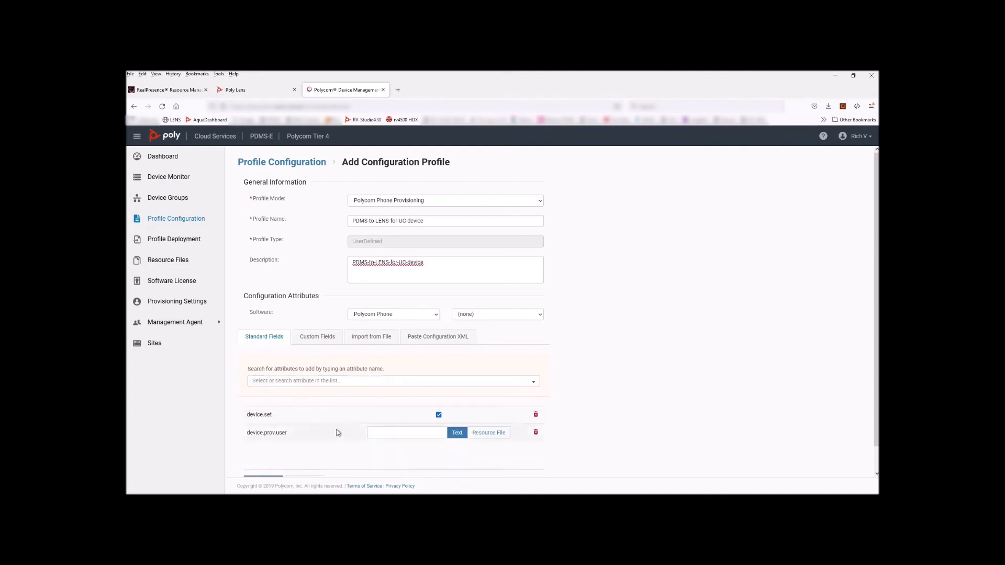
Add device.prov.user.set to the profile and enable it
{"action": "scroll", "coordinate": [337, 434], "scroll_direction": "down", "scroll_amount": 2}
{"action": "left_click", "coordinate": [291, 355]}
{"action": "right_click", "coordinate": [291, 355]}
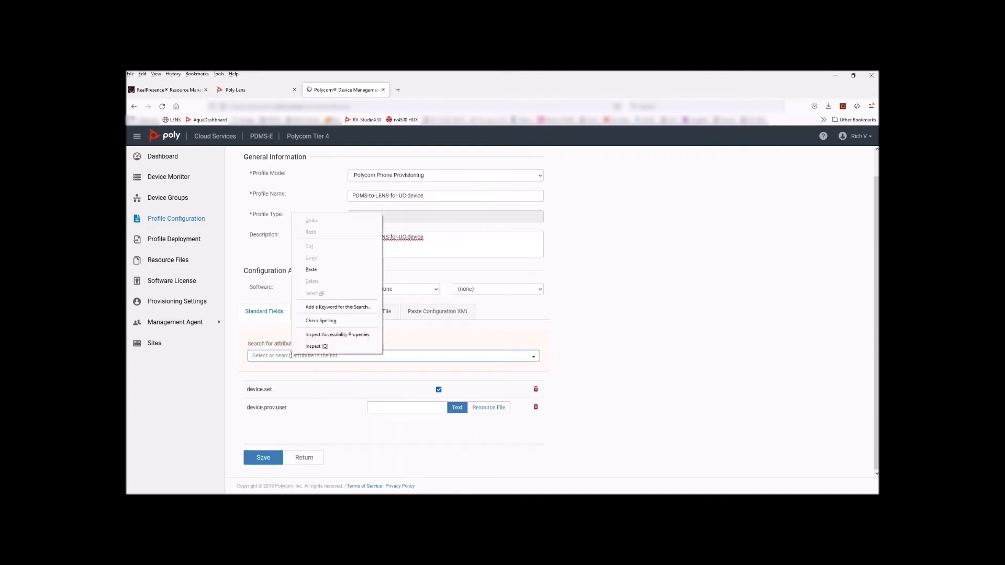
{"action": "left_click", "coordinate": [311, 270]}
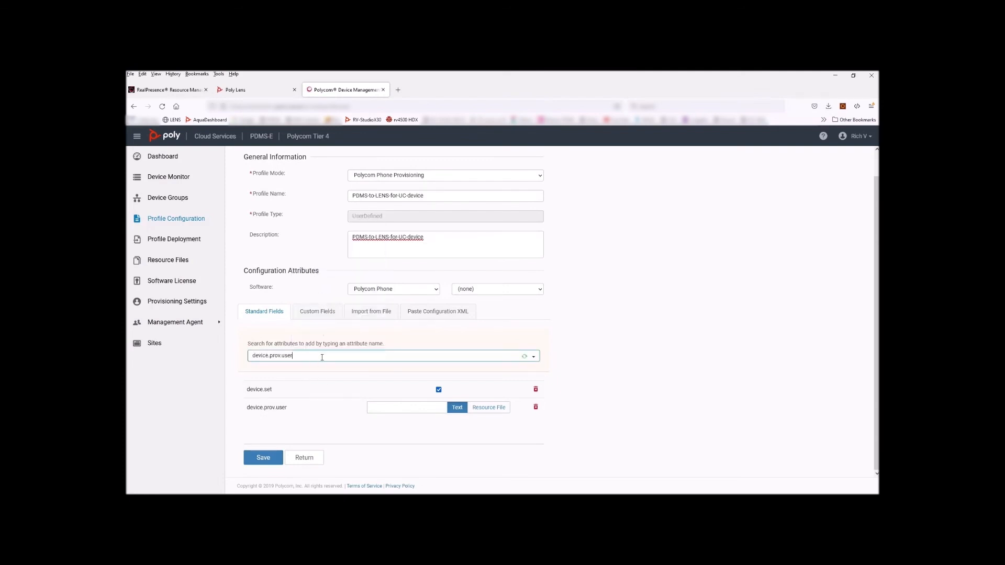
{"action": "left_click", "coordinate": [322, 357]}
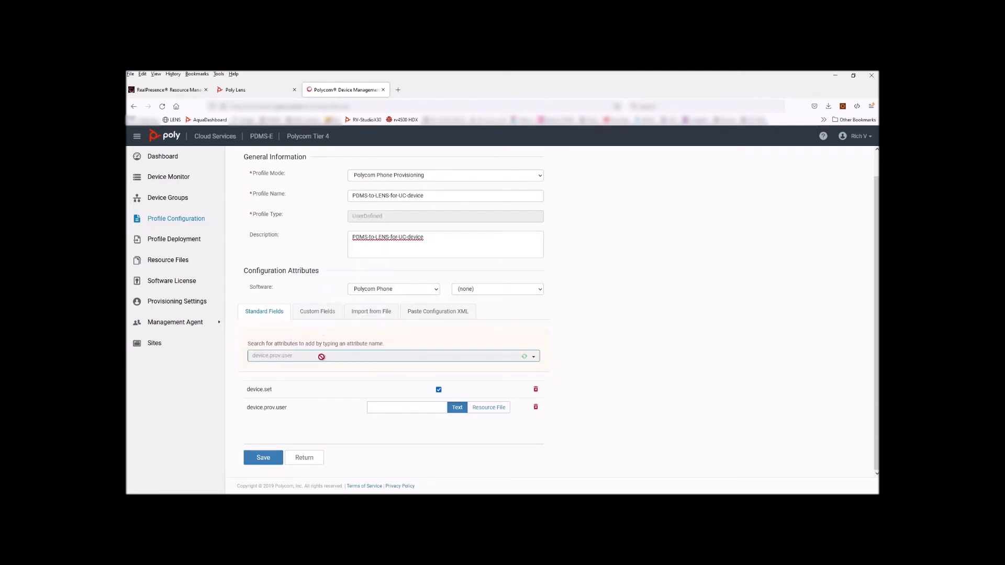
{"action": "left_click", "coordinate": [314, 381]}
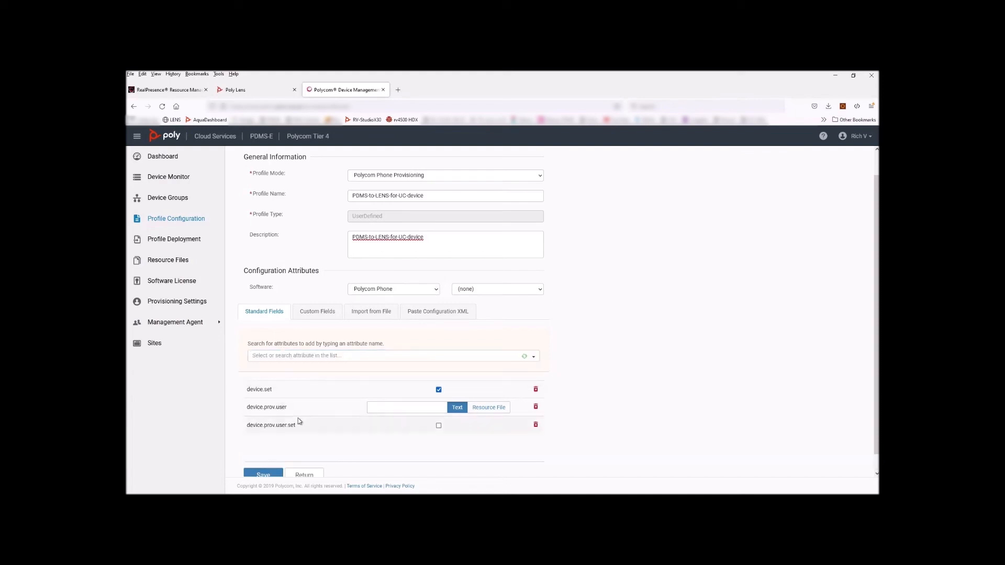
{"action": "left_click", "coordinate": [439, 426]}
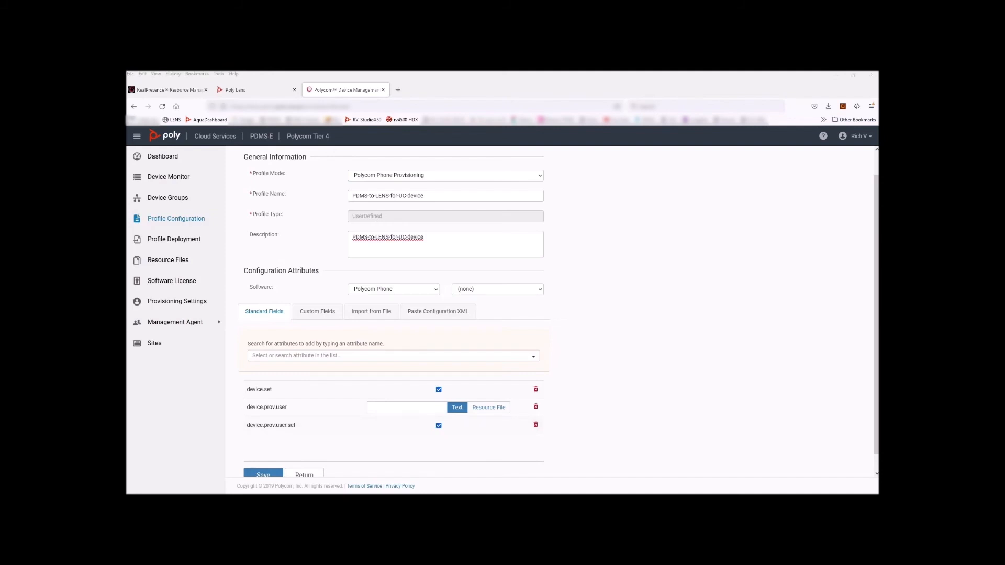
Add device.prov.password and device.prov.password.set, enabling the .set flag
{"action": "left_click", "coordinate": [319, 356]}
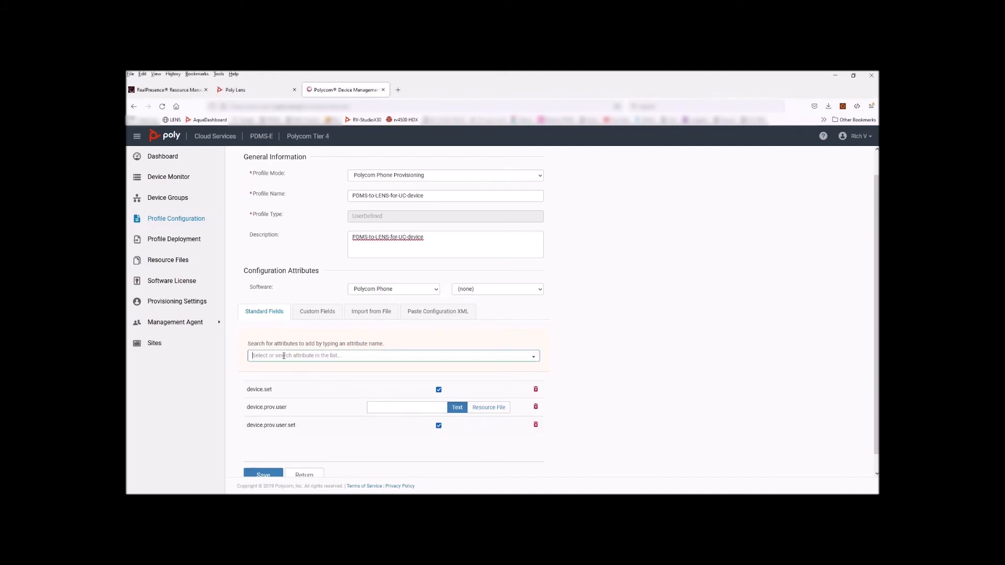
{"action": "key", "text": "ctrl+v"}
{"action": "scroll", "coordinate": [281, 394], "scroll_direction": "down", "scroll_amount": 1}
{"action": "left_click", "coordinate": [294, 349]}
{"action": "right_click", "coordinate": [294, 343]}
{"action": "left_click", "coordinate": [312, 396]}
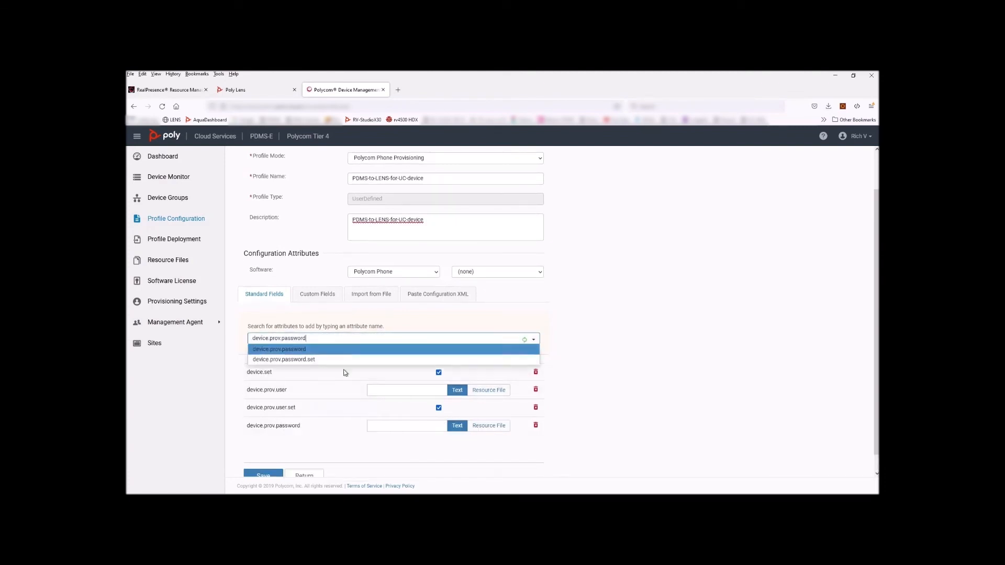
{"action": "left_click", "coordinate": [296, 364]}
{"action": "scroll", "coordinate": [343, 402], "scroll_direction": "down", "scroll_amount": 1}
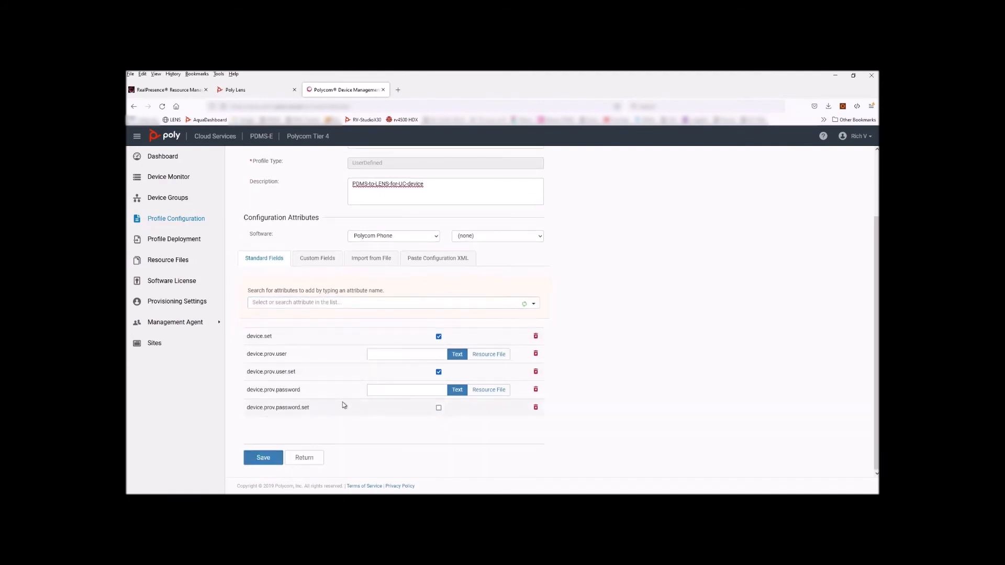
{"action": "left_click", "coordinate": [438, 408]}
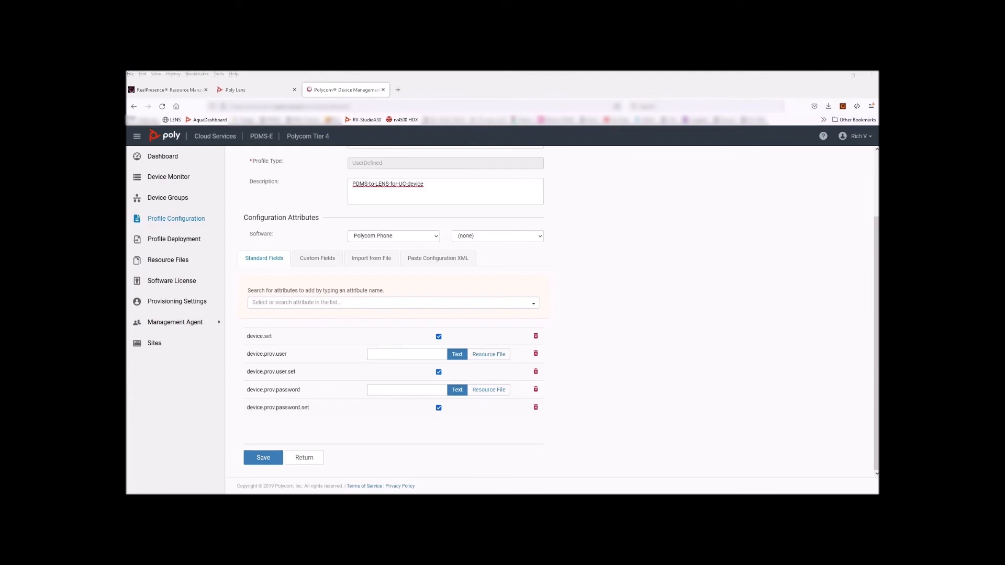
Add device.prov.serverName and an enabled device.prov.serverName.set to the profile
{"action": "left_click", "coordinate": [326, 304]}
{"action": "key", "text": "ctrl+v"}
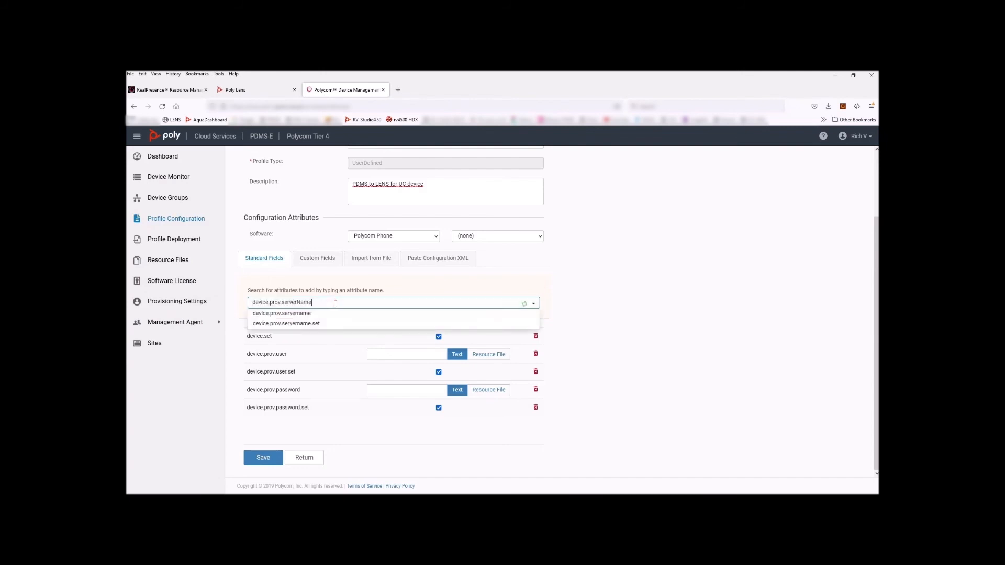
{"action": "left_click", "coordinate": [293, 316]}
{"action": "left_click", "coordinate": [347, 303]}
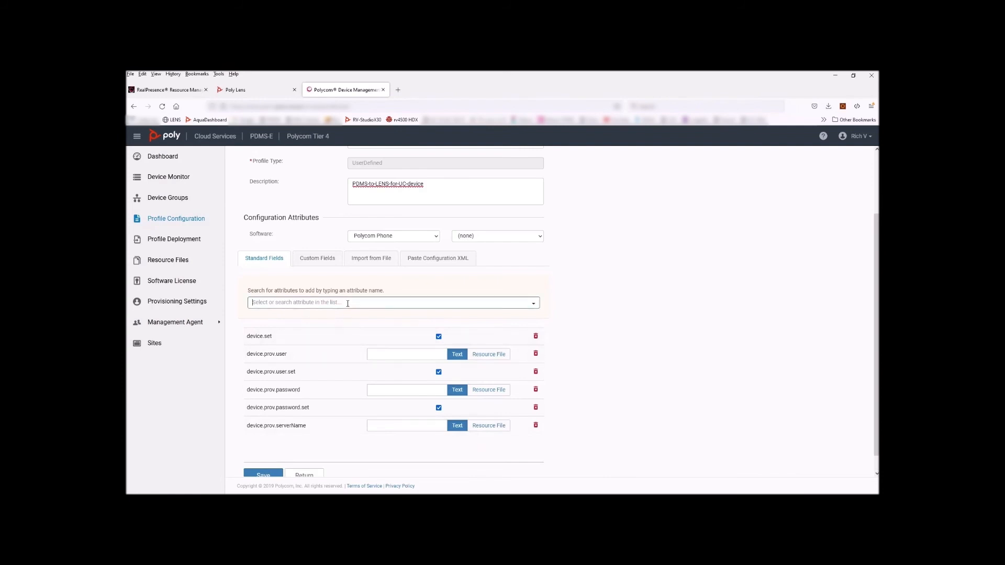
{"action": "type", "text": "device.prov.serverName"}
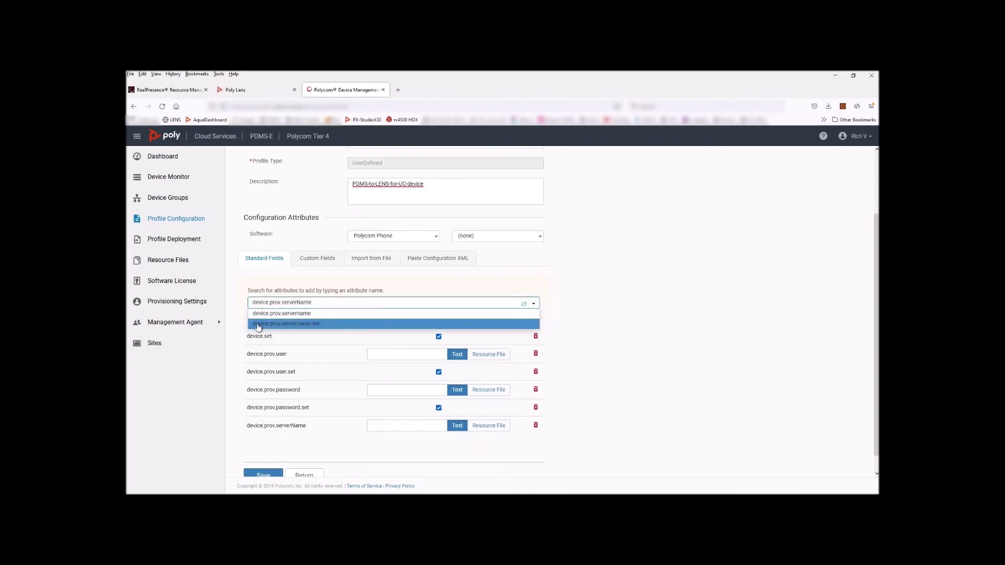
{"action": "left_click", "coordinate": [304, 324]}
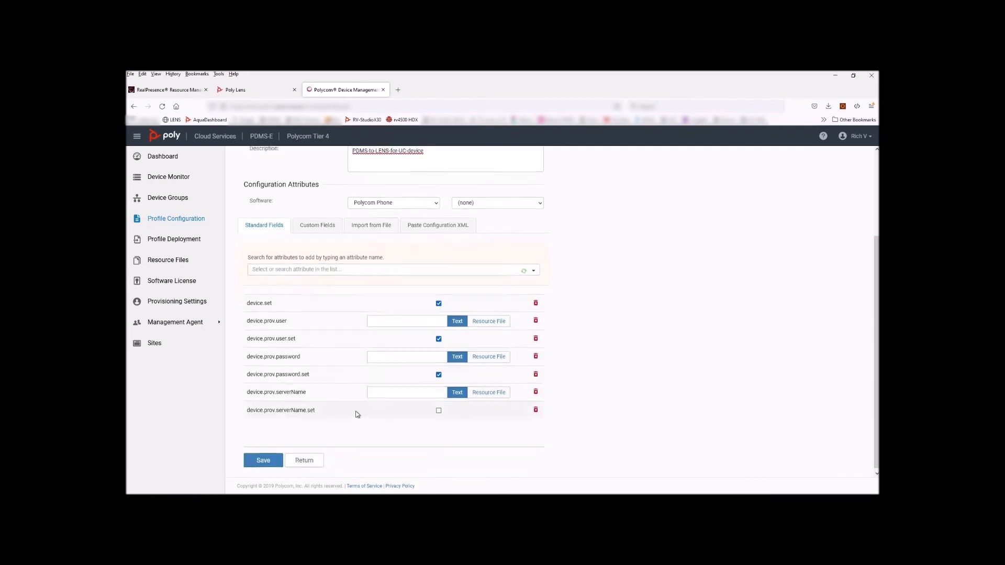
{"action": "left_click", "coordinate": [438, 409]}
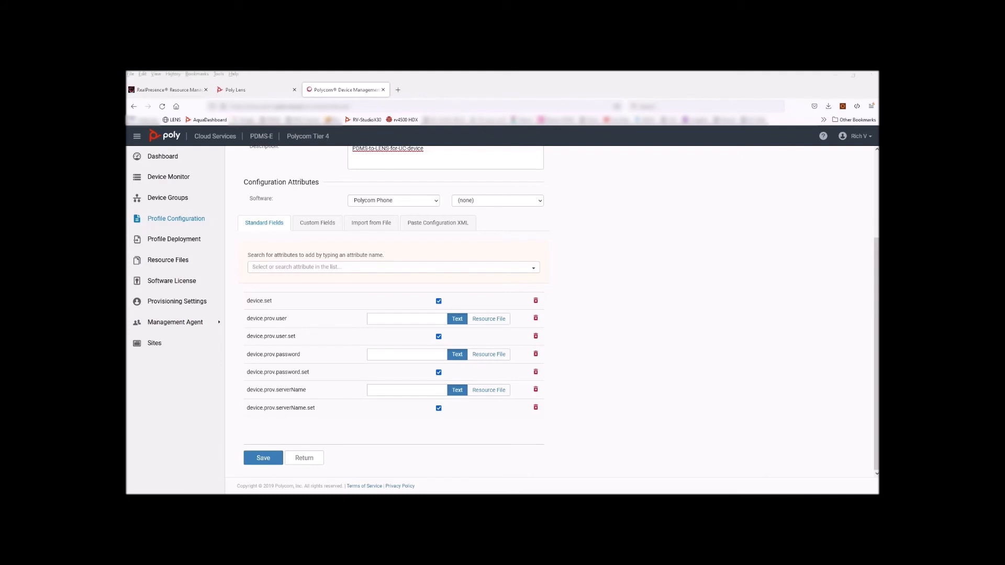
Add device.prov.serverType set to HTTPS, plus an enabled device.prov.serverType.set
{"action": "left_click", "coordinate": [293, 267]}
{"action": "type", "text": "device.prov.serverType"}
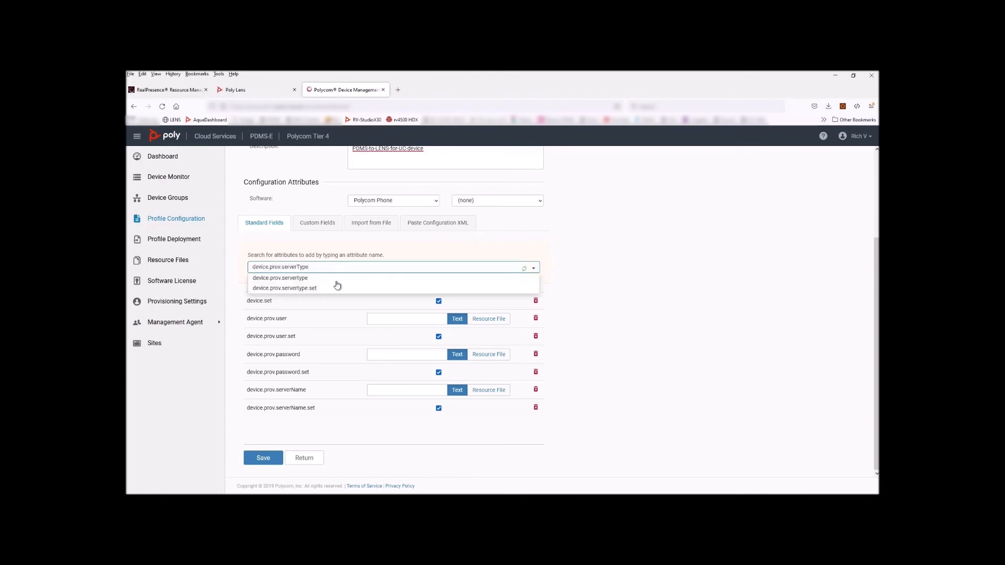
{"action": "left_click", "coordinate": [297, 278]}
{"action": "right_click", "coordinate": [303, 267]}
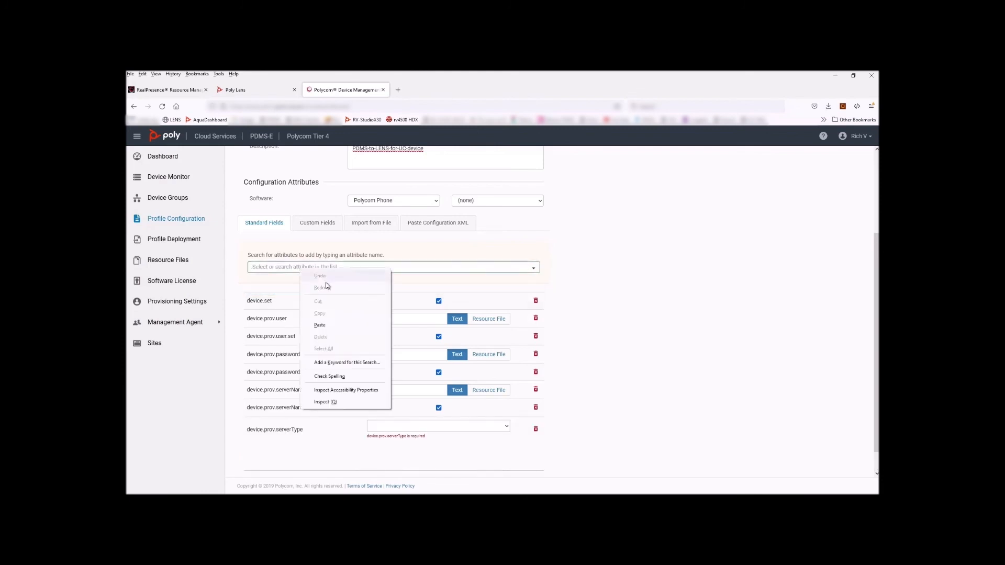
{"action": "left_click", "coordinate": [319, 325]}
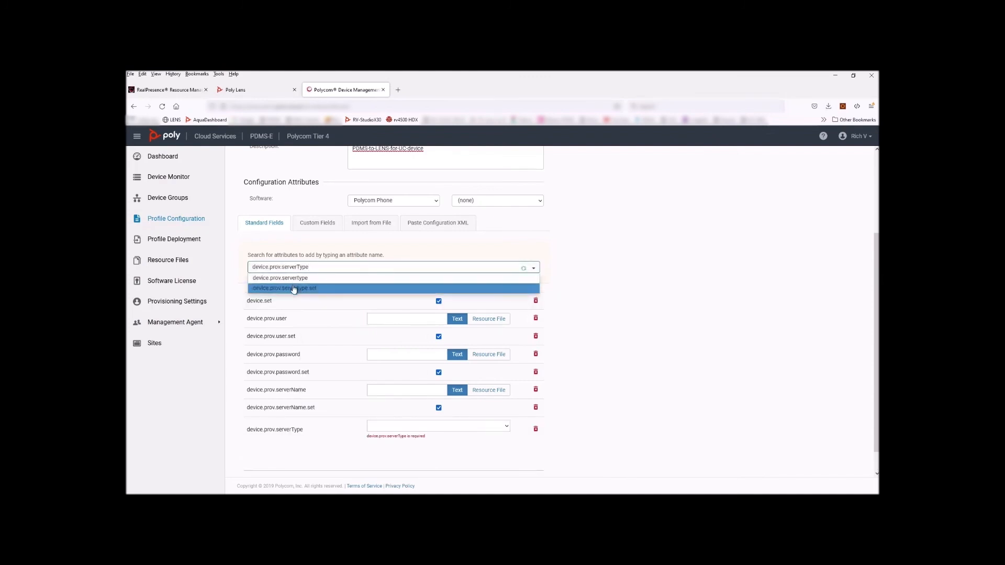
{"action": "left_click", "coordinate": [295, 287]}
{"action": "scroll", "coordinate": [379, 432], "scroll_direction": "down", "scroll_amount": 2}
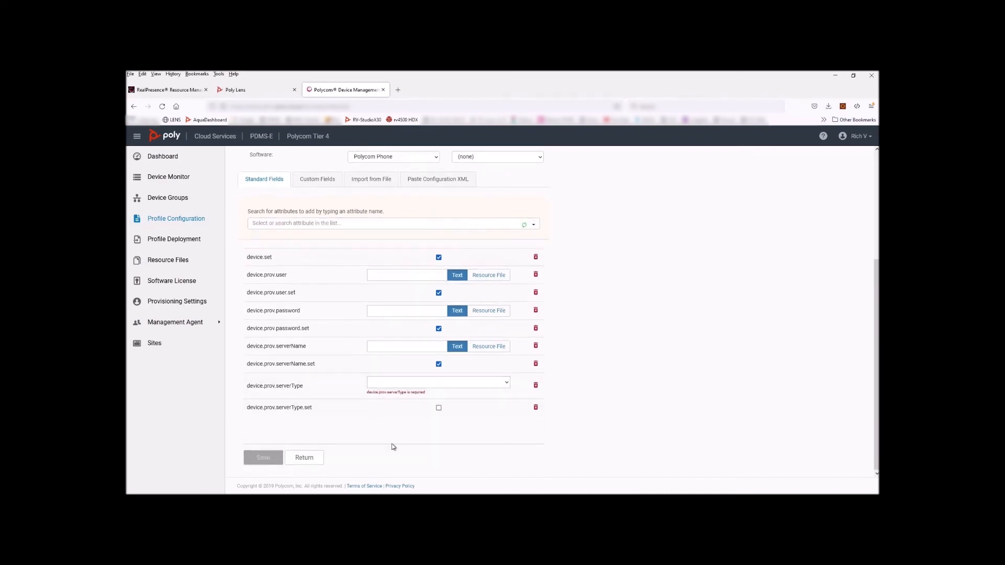
{"action": "left_click", "coordinate": [439, 409]}
{"action": "left_click", "coordinate": [508, 384]}
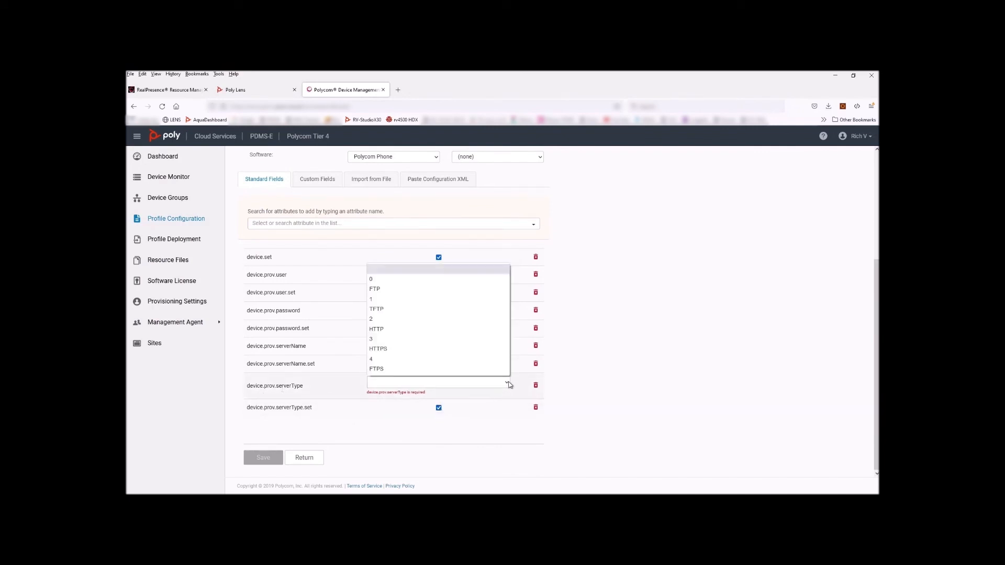
{"action": "left_click", "coordinate": [379, 349]}
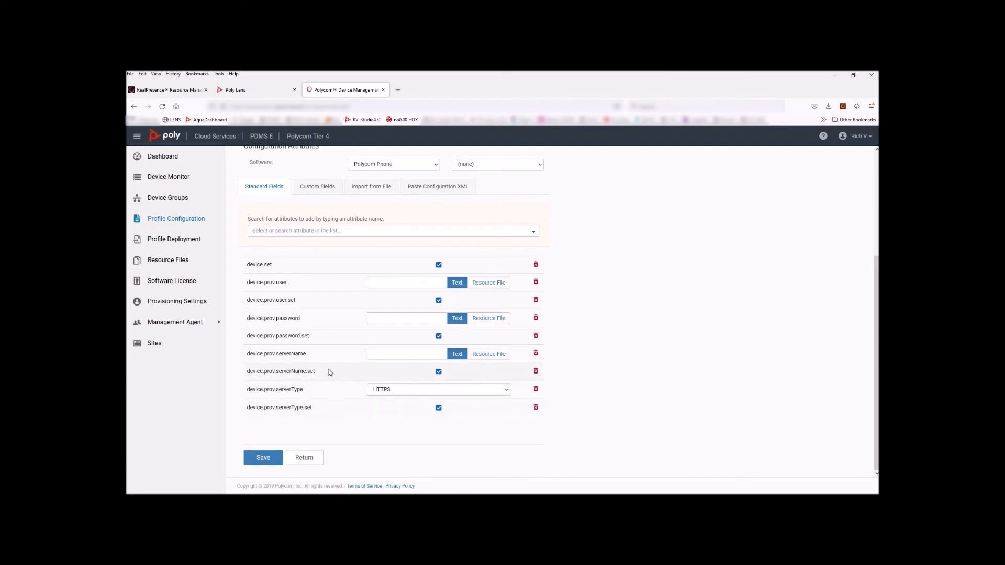
{"action": "left_click", "coordinate": [256, 91]}
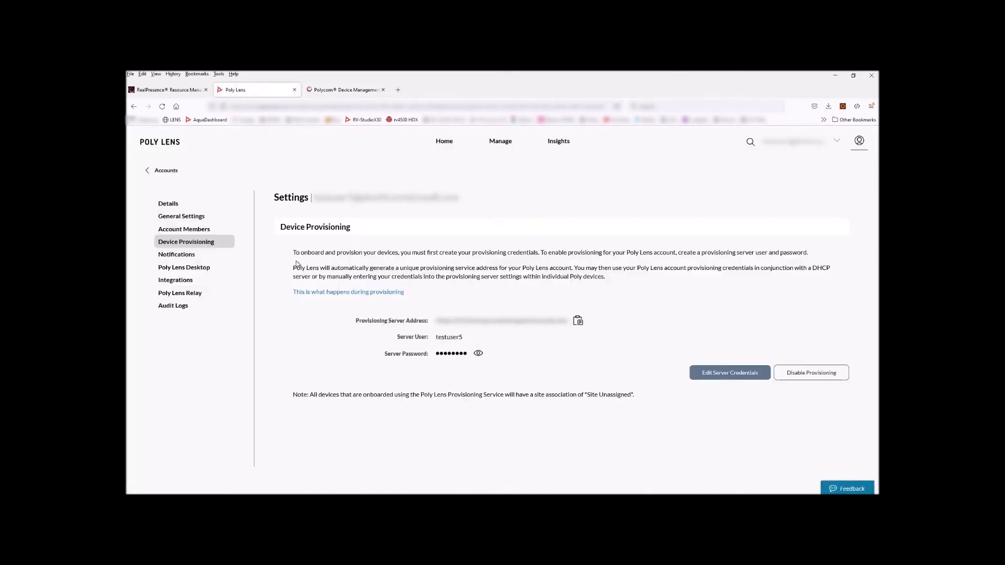
Copy the Lens Provisioning Server Address and go back to the PDMS-E profile
{"action": "left_click", "coordinate": [578, 320]}
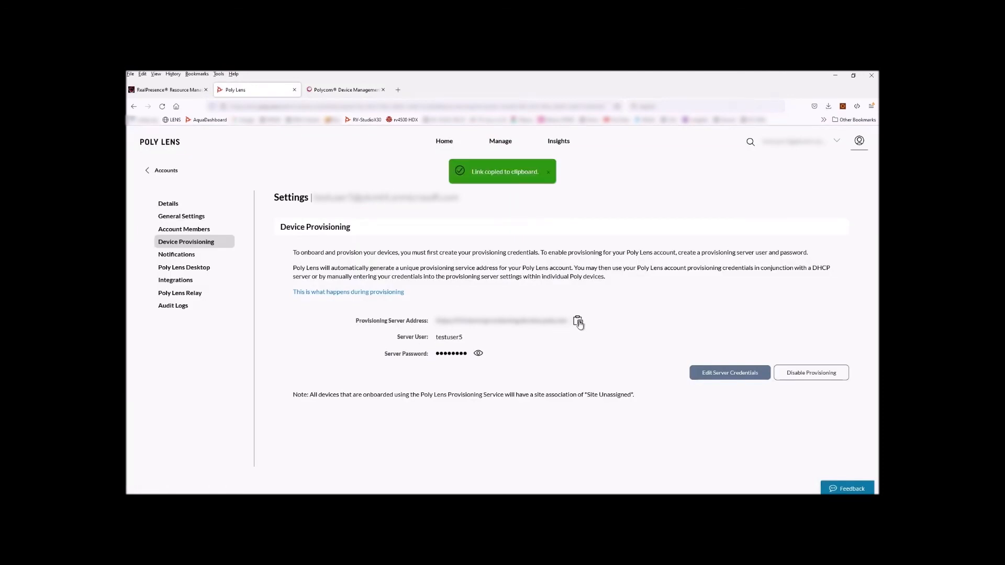
{"action": "left_click", "coordinate": [328, 91]}
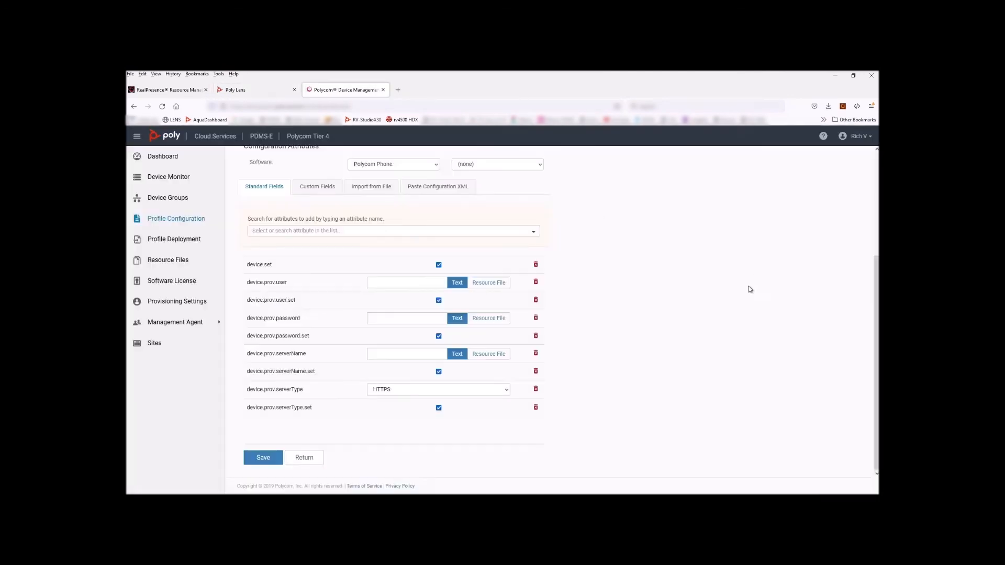
Paste the Lens provisioning address into the device.prov.serverName value
{"action": "left_click", "coordinate": [382, 354]}
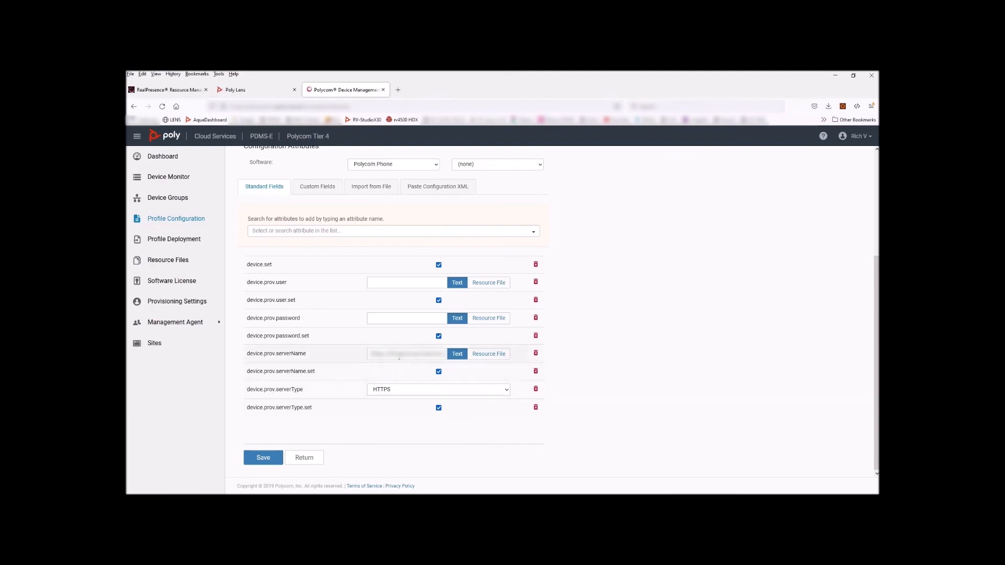
{"action": "left_click_drag", "start_coordinate": [391, 355], "coordinate": [353, 355]}
{"action": "left_click", "coordinate": [355, 358]}
{"action": "scroll", "coordinate": [330, 286], "scroll_direction": "up", "scroll_amount": 1}
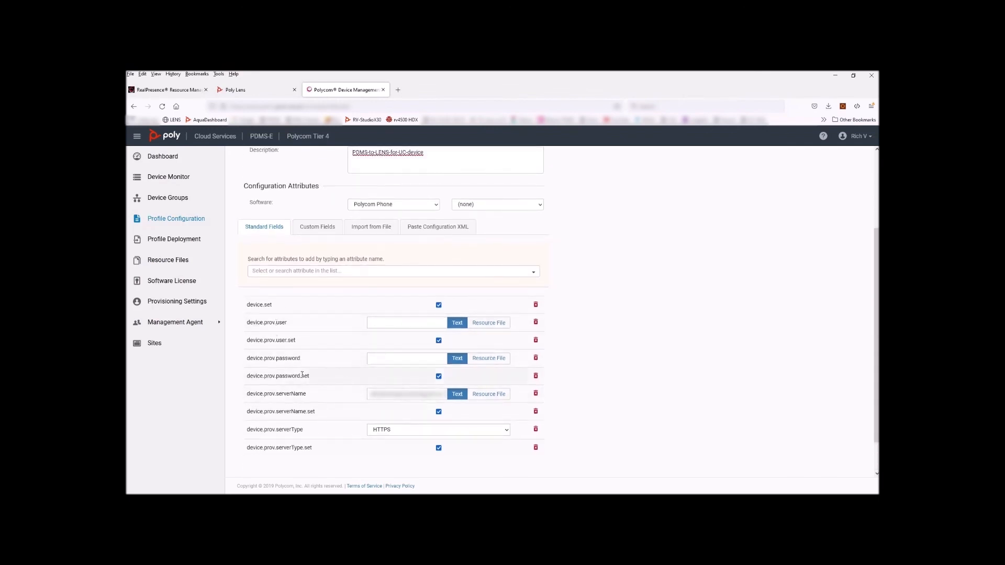
Copy the Server User name from Poly Lens and return to the PDMS-E profile
{"action": "left_click", "coordinate": [236, 90]}
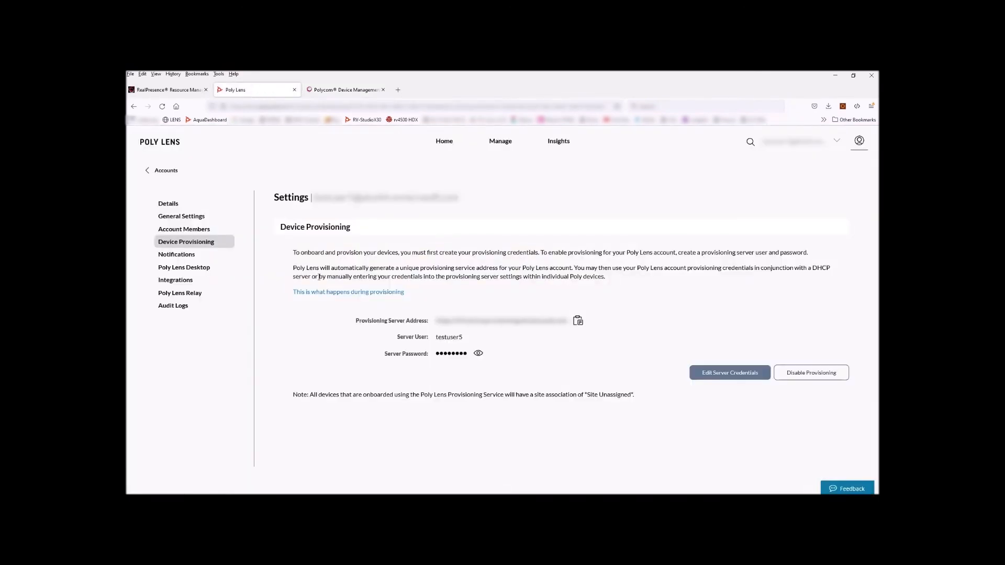
{"action": "left_click_drag", "start_coordinate": [463, 338], "coordinate": [438, 338]}
{"action": "right_click", "coordinate": [438, 337]}
{"action": "left_click", "coordinate": [449, 345]}
{"action": "left_click", "coordinate": [343, 91]}
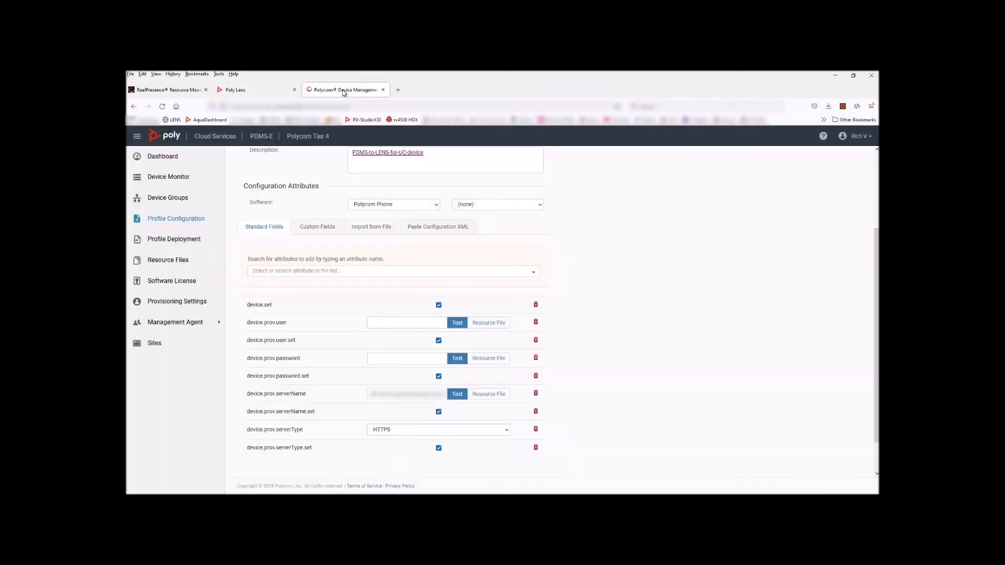
Paste the Lens server user into device.prov.user and save the PDMS-to-LENS-for-UC-device profile
{"action": "key", "text": "ctrl+v"}
{"action": "key", "text": "ctrl+v"}
{"action": "scroll", "coordinate": [347, 392], "scroll_direction": "up", "scroll_amount": 3}
{"action": "scroll", "coordinate": [347, 393], "scroll_direction": "down", "scroll_amount": 5}
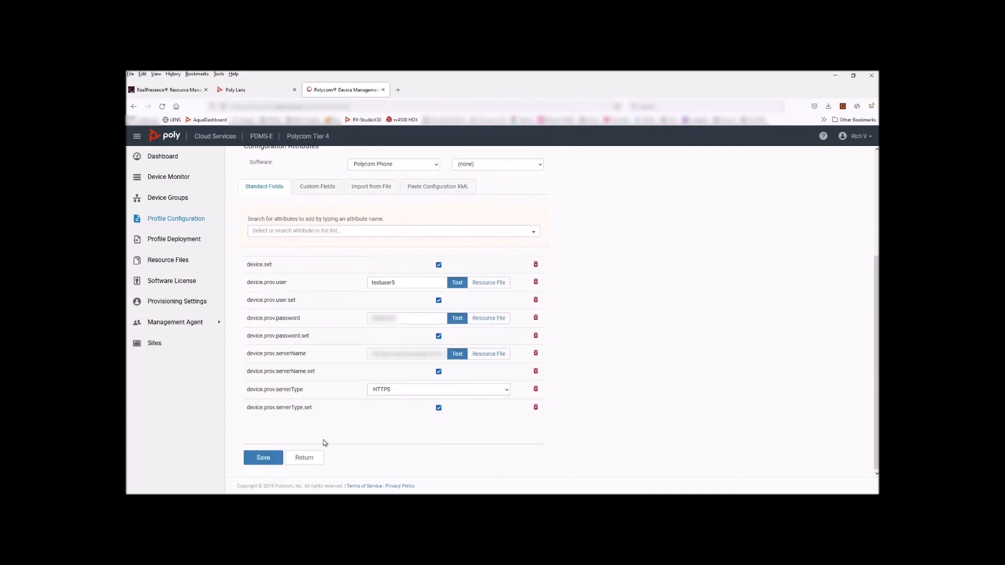
{"action": "left_click", "coordinate": [264, 458]}
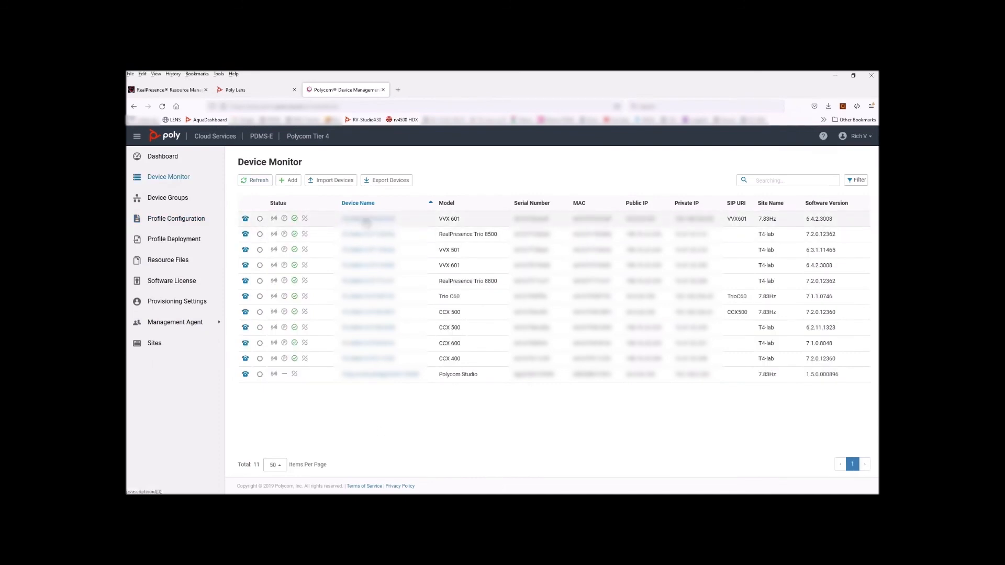
Add PDMS-to-LENS-for-UC-device to the VVX 601 phone's profiles, update, and execute the task now
{"action": "left_click", "coordinate": [366, 220]}
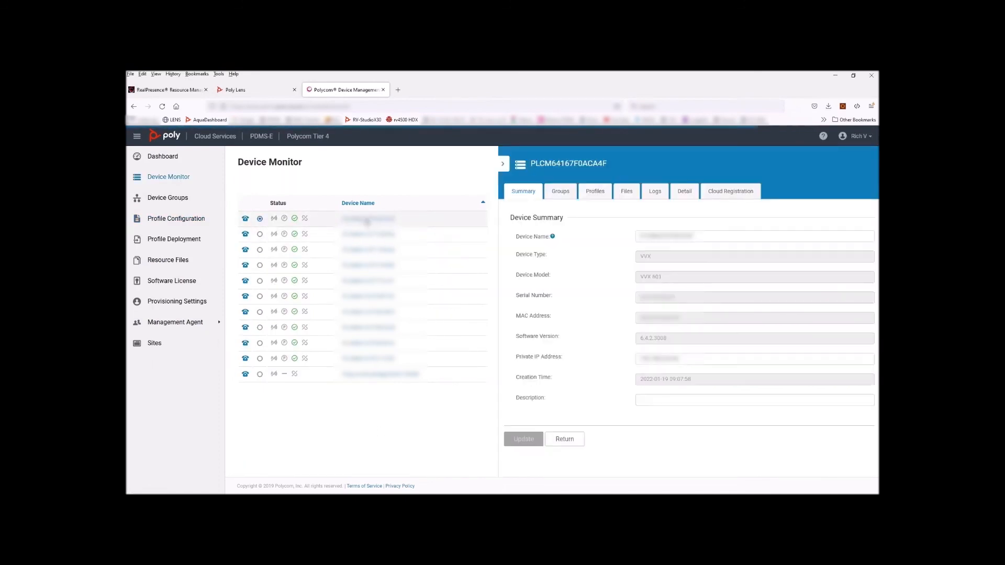
{"action": "left_click", "coordinate": [595, 193]}
{"action": "left_click", "coordinate": [611, 247]}
{"action": "left_click_drag", "start_coordinate": [612, 247], "coordinate": [521, 250]}
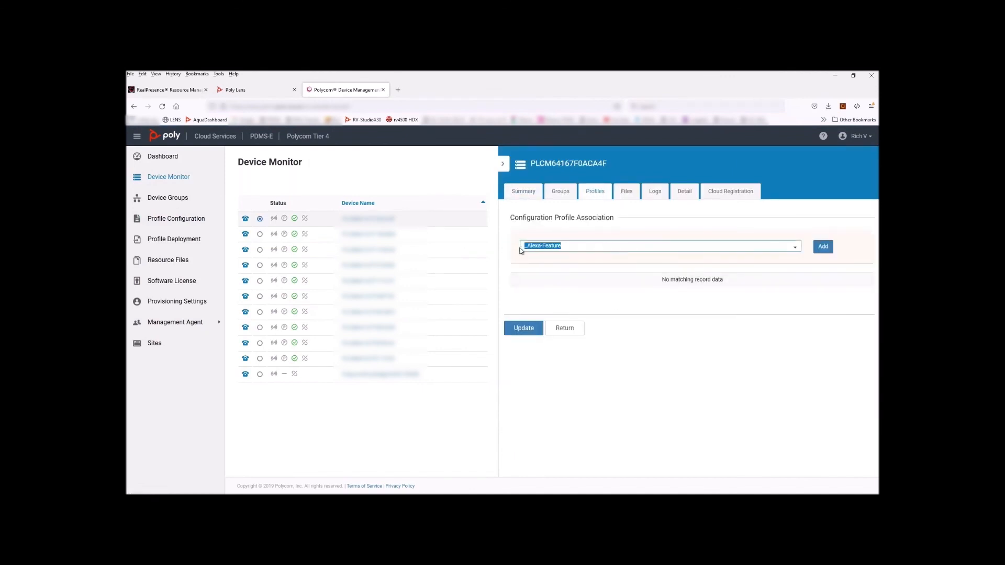
{"action": "type", "text": "PDM"}
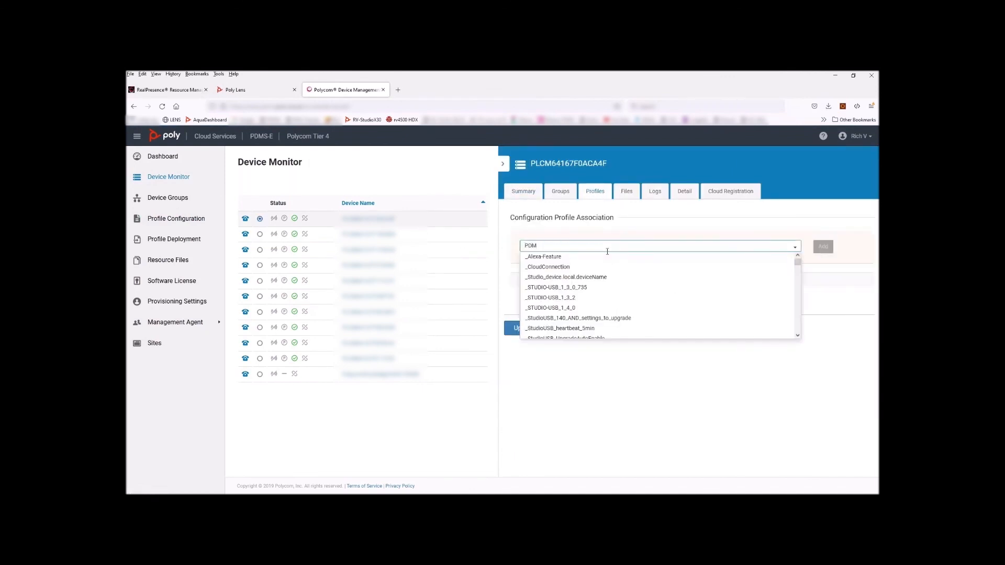
{"action": "type", "text": "S"}
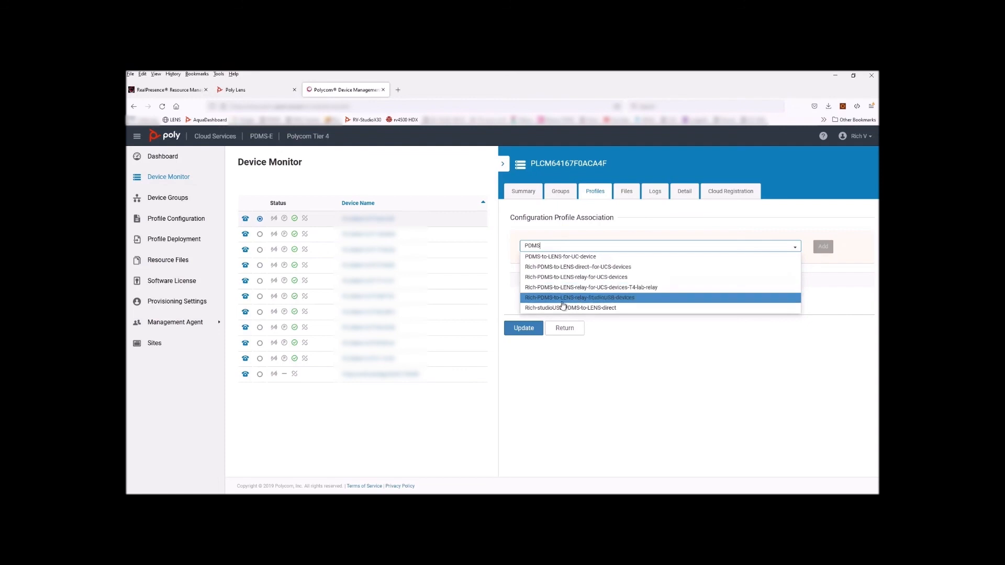
{"action": "left_click", "coordinate": [559, 257]}
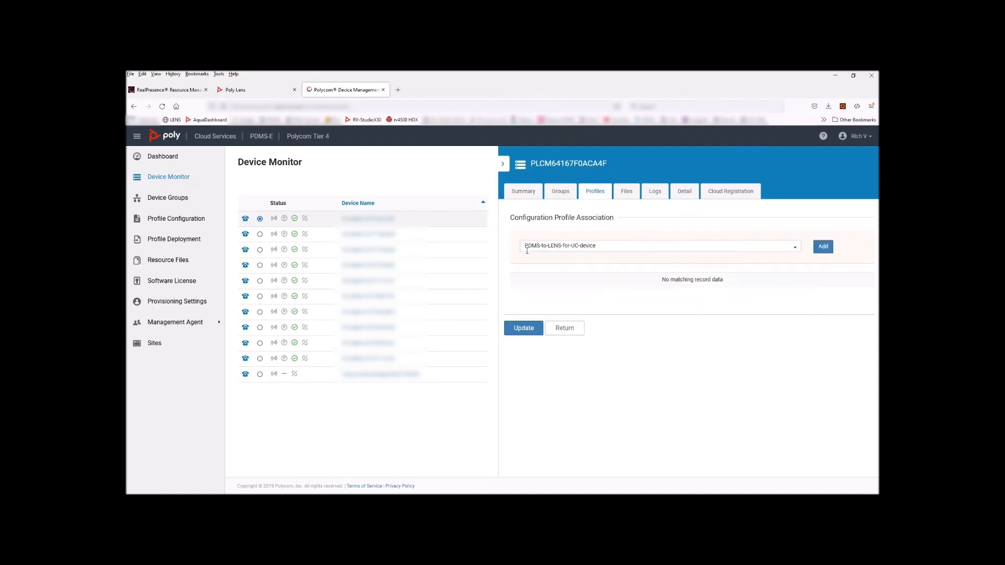
{"action": "left_click", "coordinate": [825, 246]}
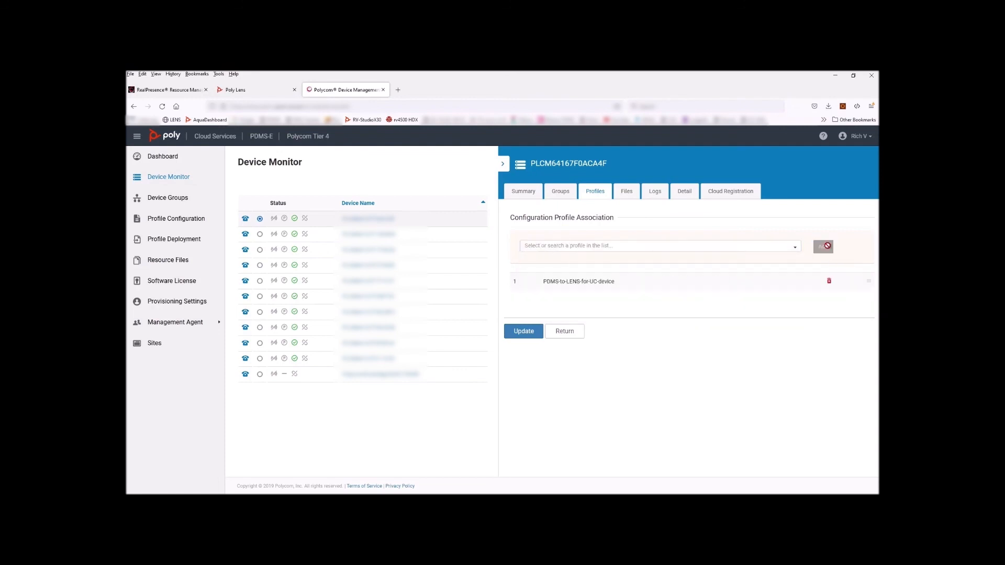
{"action": "left_click", "coordinate": [525, 331]}
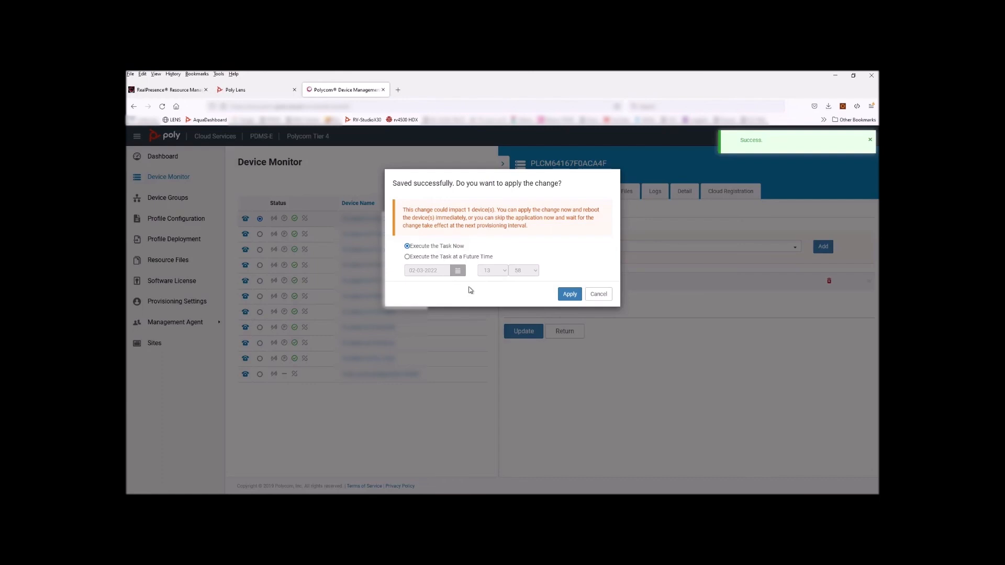
{"action": "left_click", "coordinate": [570, 294]}
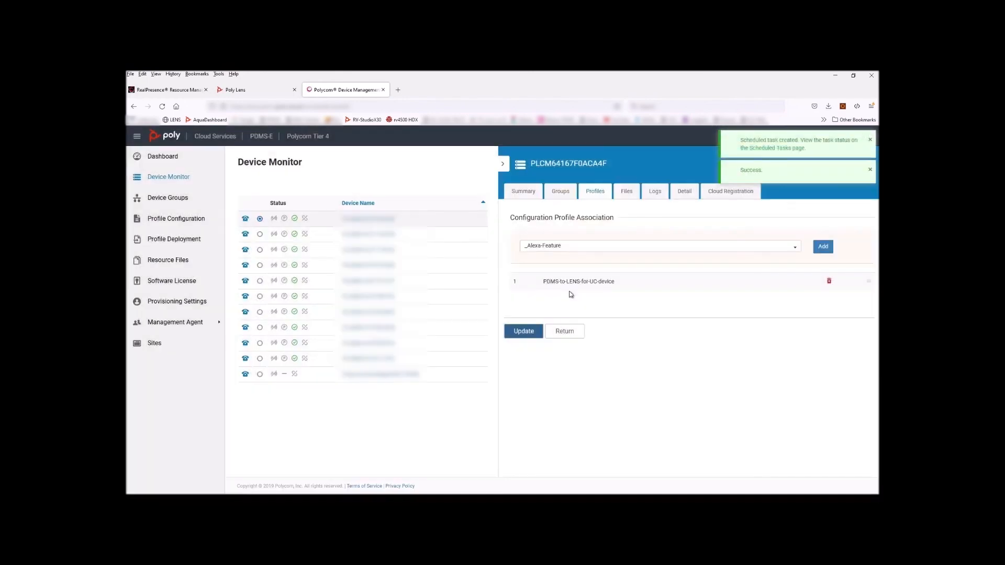